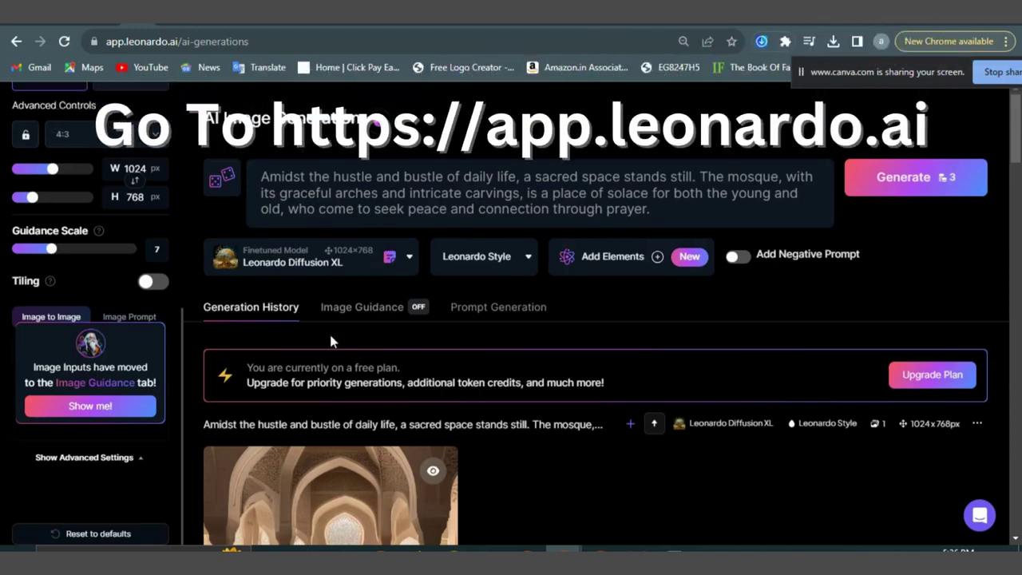
- Browse the generated mosque images in the generation history and locate the download option for the sunset mosque
{"action": "scroll", "coordinate": [330, 334], "scroll_direction": "down", "scroll_amount": 3}
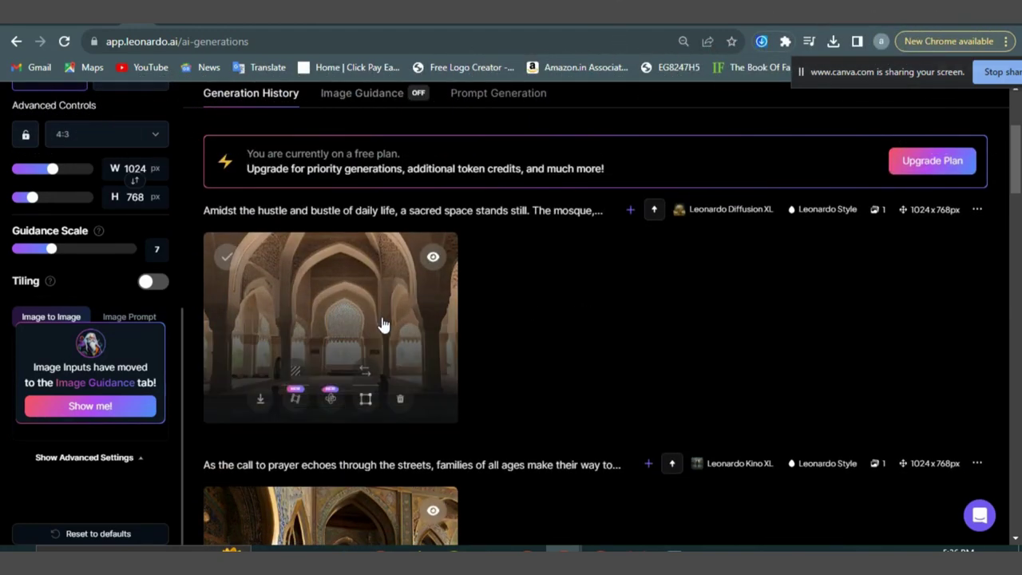
{"action": "scroll", "coordinate": [381, 322], "scroll_direction": "down", "scroll_amount": 5}
{"action": "scroll", "coordinate": [382, 324], "scroll_direction": "down", "scroll_amount": 12}
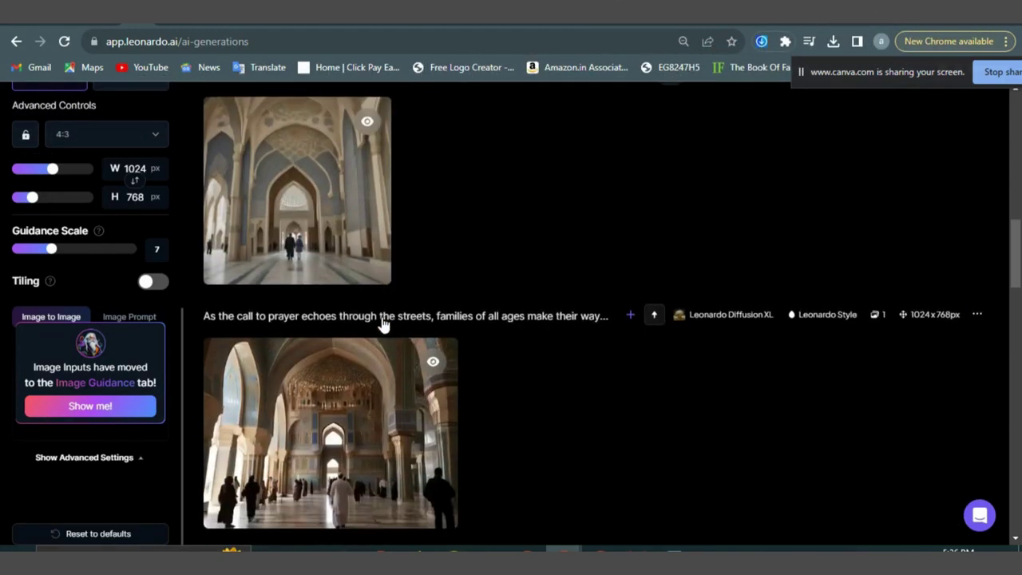
{"action": "mouse_move", "coordinate": [342, 229]}
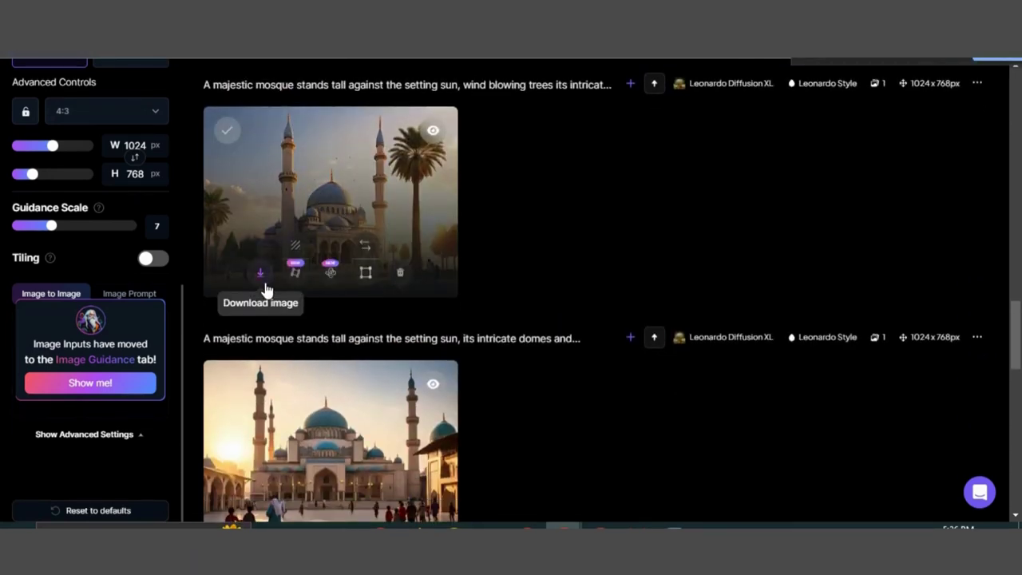
{"action": "scroll", "coordinate": [597, 222], "scroll_direction": "up", "scroll_amount": 20}
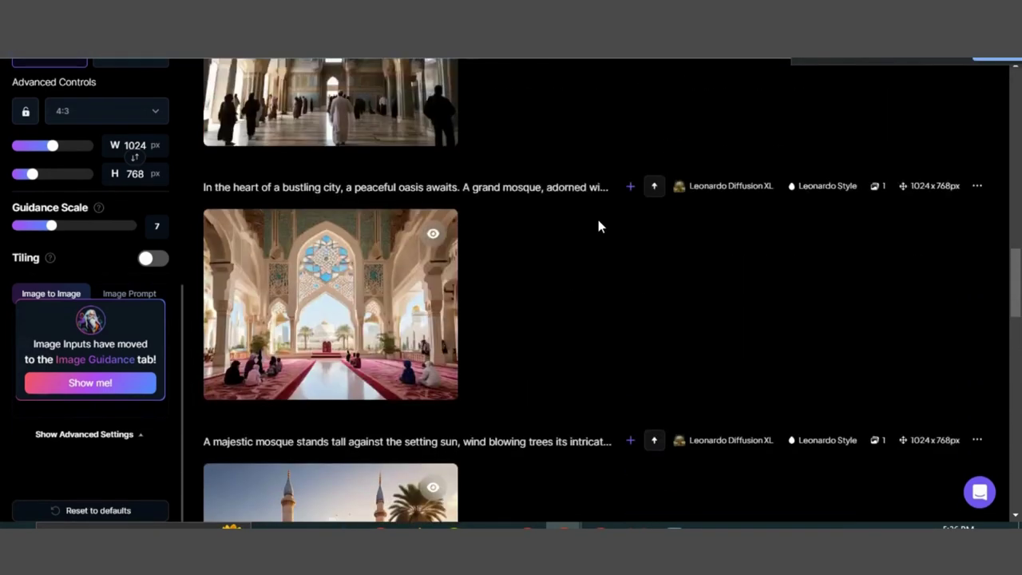
{"action": "scroll", "coordinate": [598, 227], "scroll_direction": "up", "scroll_amount": 2}
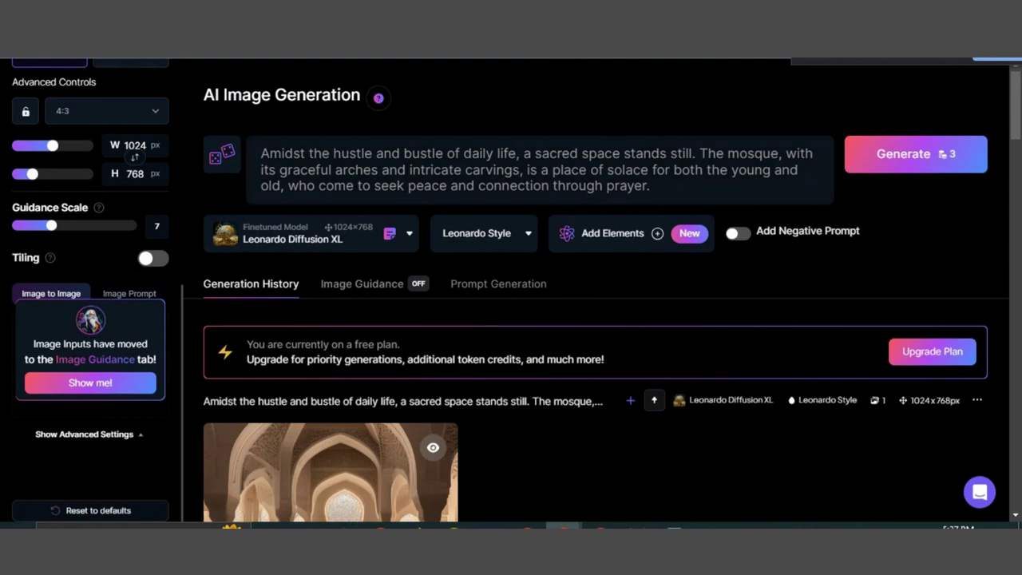
- Switch to the Canva video design and upload the downloaded JPG of the majestic mosque against the setting sun
{"action": "left_click", "coordinate": [830, 49]}
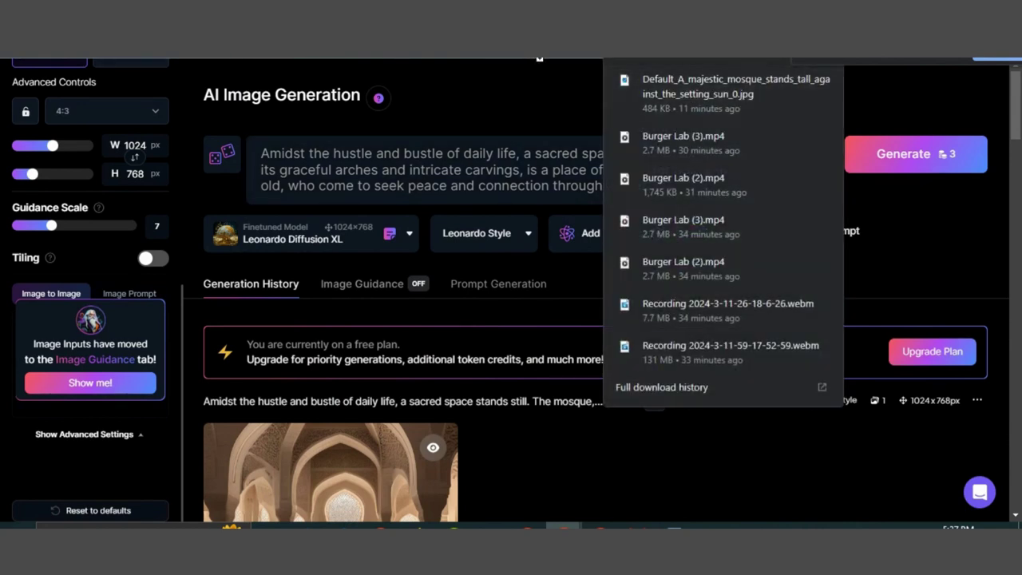
{"action": "key", "text": "ctrl+Tab"}
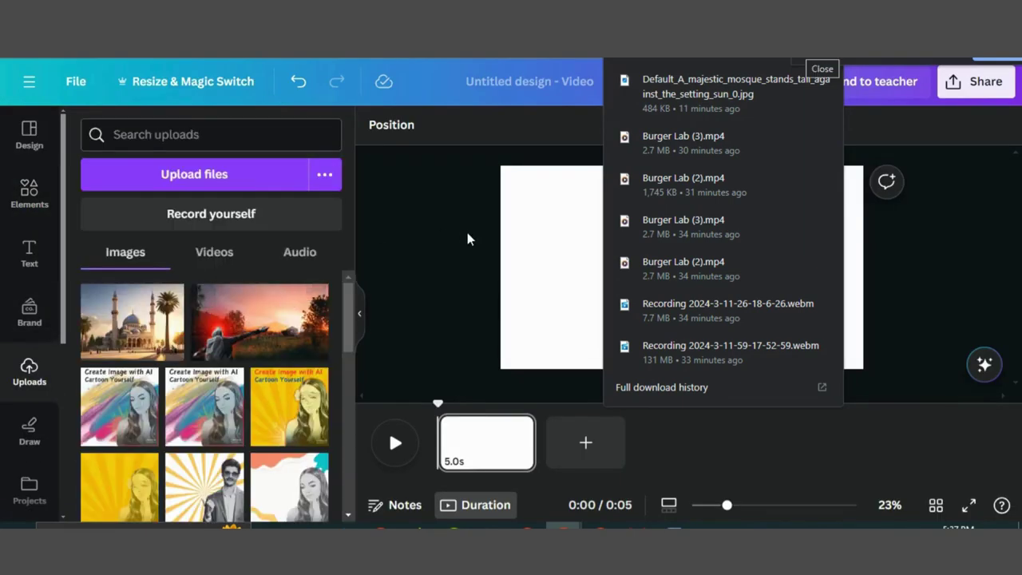
{"action": "left_click_drag", "start_coordinate": [467, 232], "coordinate": [467, 233]}
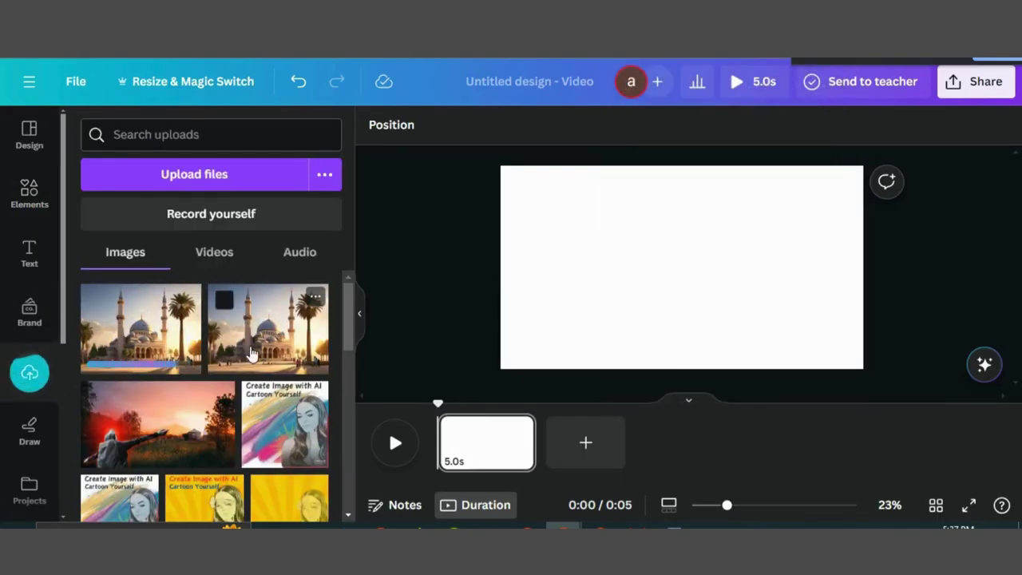
- Place the uploaded mosque image on the page, enlarge it to full page width and shift it up to reveal the courtyard
{"action": "left_click", "coordinate": [156, 337]}
{"action": "left_click_drag", "start_coordinate": [670, 310], "coordinate": [573, 264]}
{"action": "left_click_drag", "start_coordinate": [668, 292], "coordinate": [947, 326]}
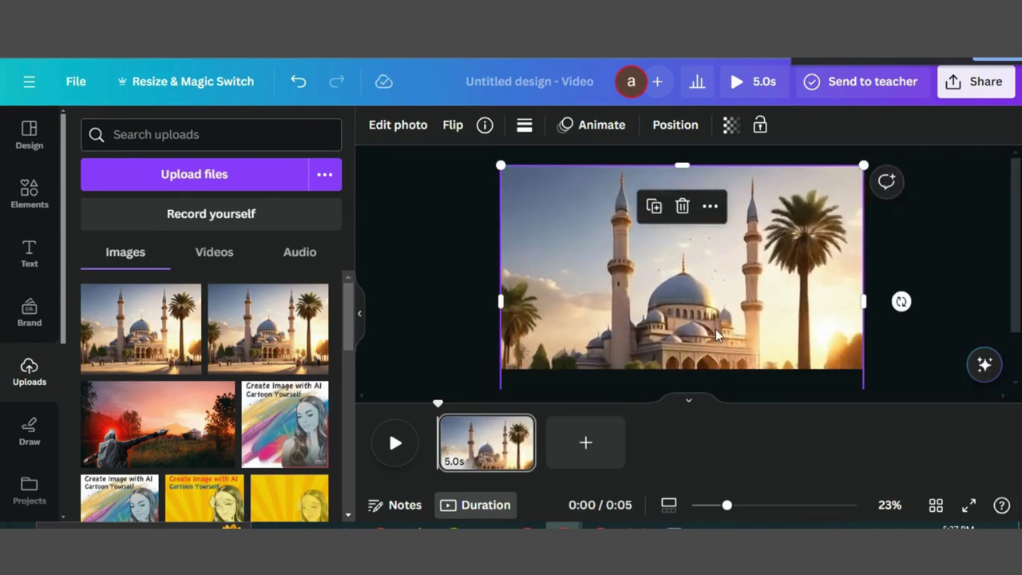
{"action": "left_click_drag", "start_coordinate": [717, 329], "coordinate": [720, 286]}
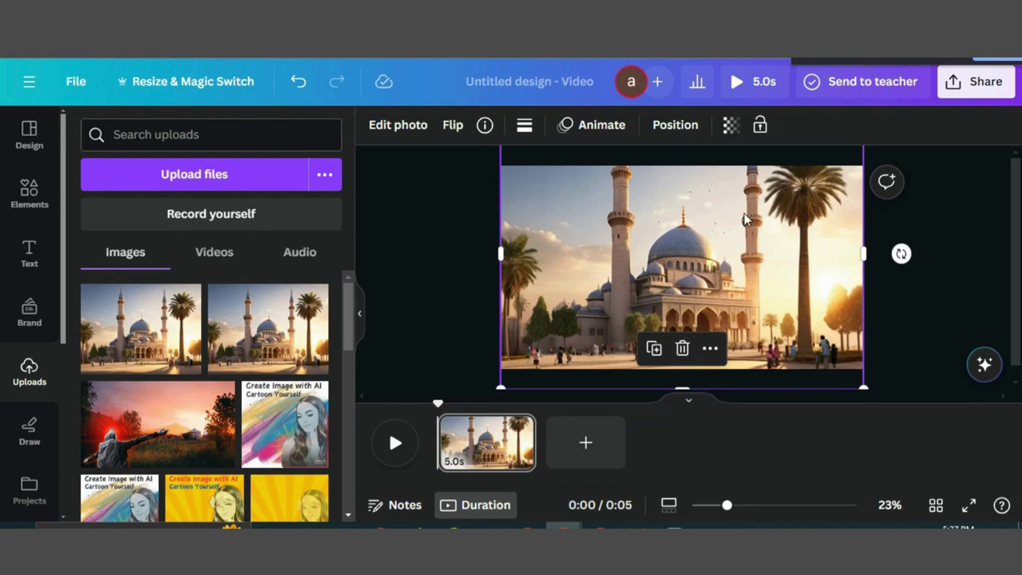
{"action": "left_click", "coordinate": [965, 234]}
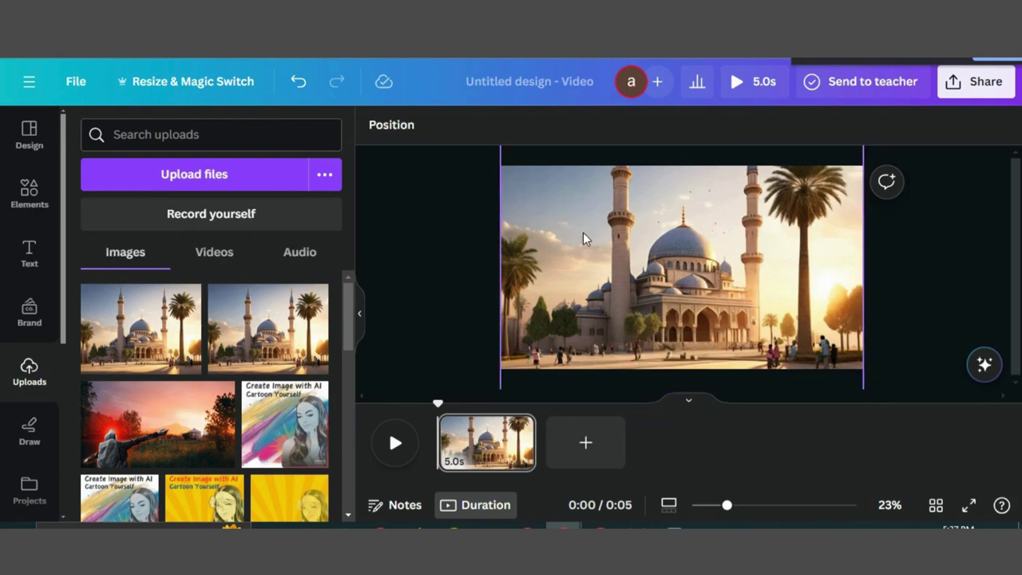
- Add the recently used bunting flags graphic, shrink it and hang it slightly tilted between the two minarets above the dome
{"action": "left_click", "coordinate": [30, 193]}
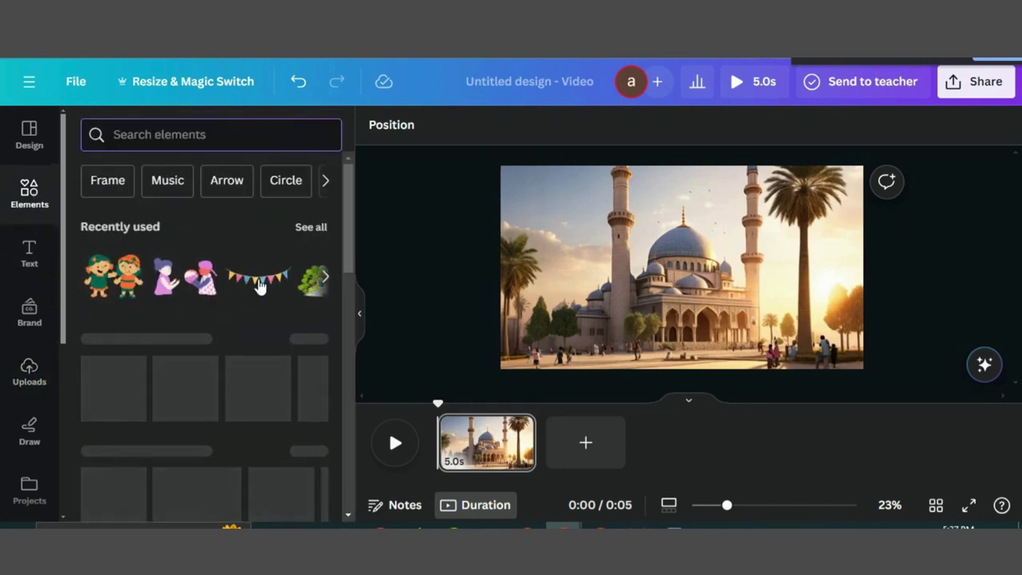
{"action": "left_click", "coordinate": [260, 279]}
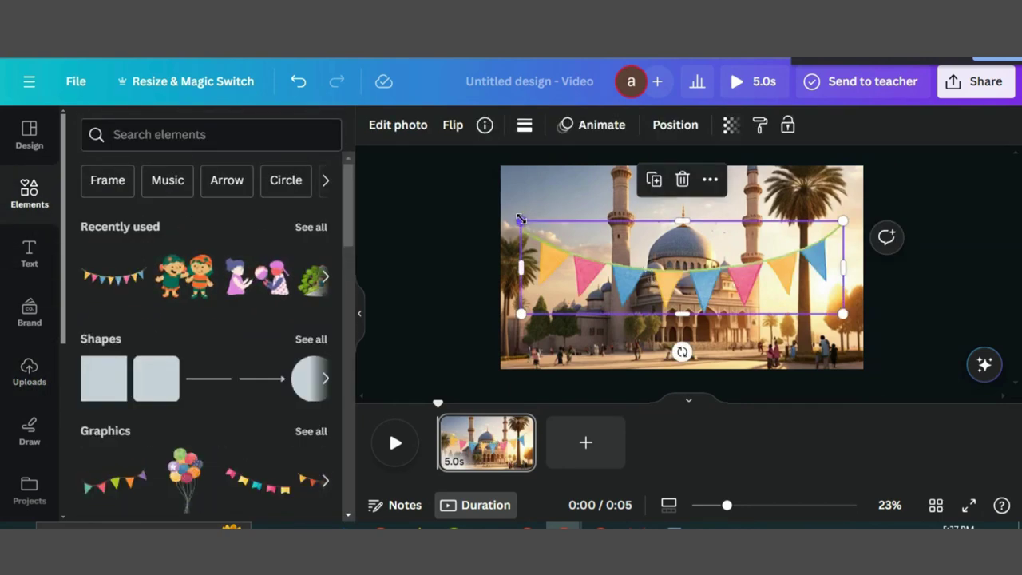
{"action": "left_click_drag", "start_coordinate": [520, 218], "coordinate": [636, 254]}
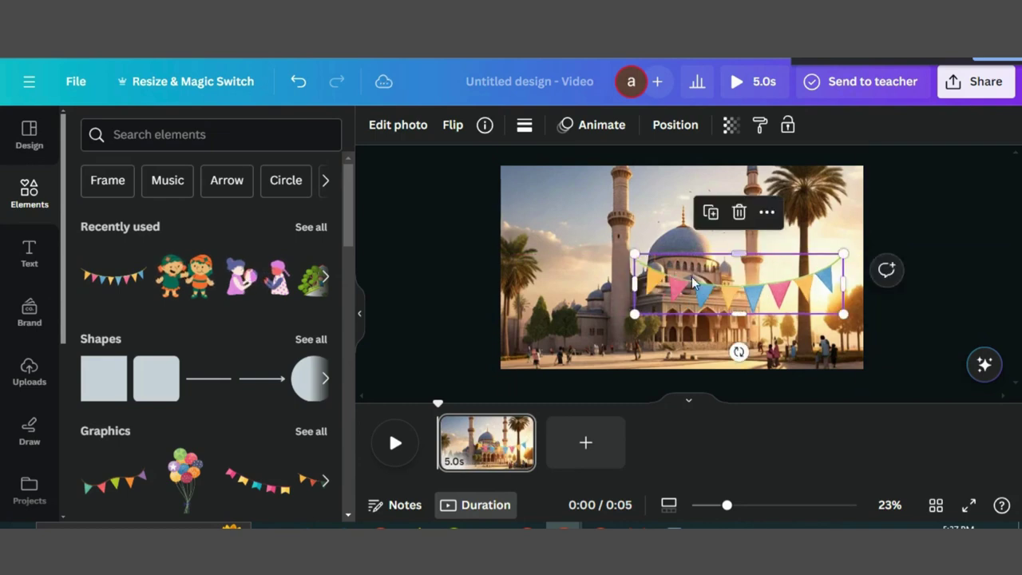
{"action": "left_click_drag", "start_coordinate": [693, 281], "coordinate": [655, 192]}
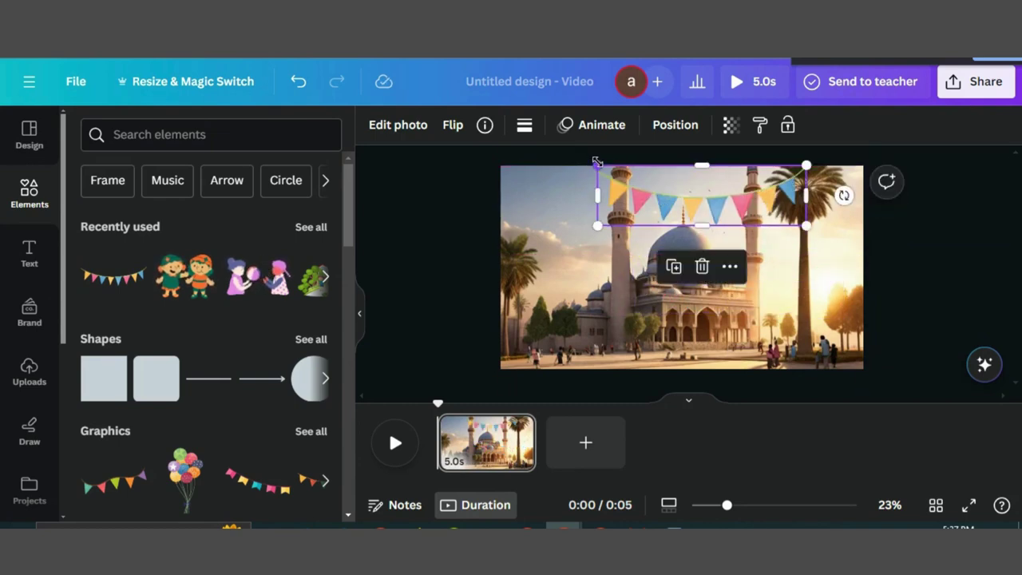
{"action": "left_click_drag", "start_coordinate": [597, 162], "coordinate": [625, 170]}
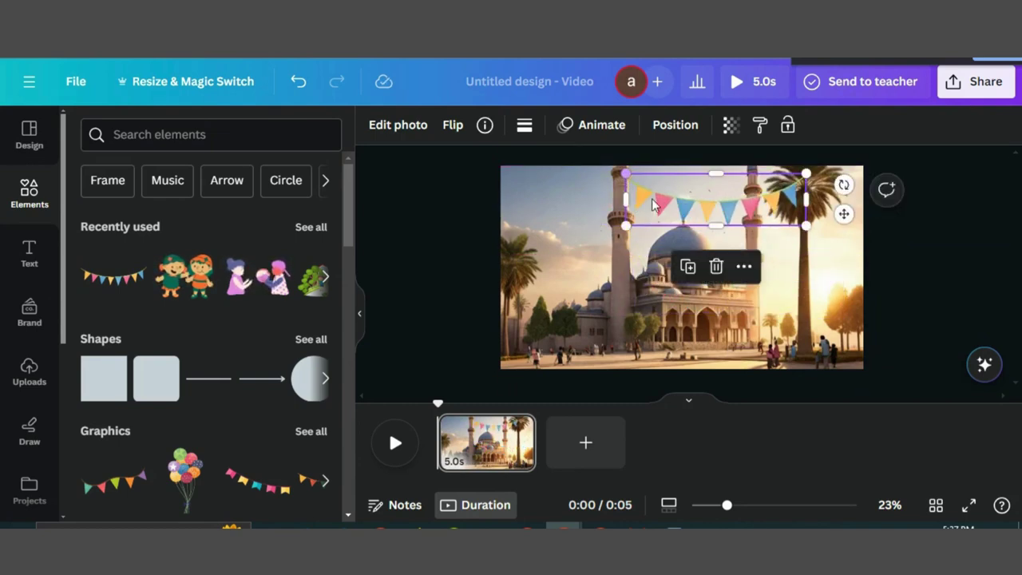
{"action": "left_click_drag", "start_coordinate": [658, 207], "coordinate": [654, 206]}
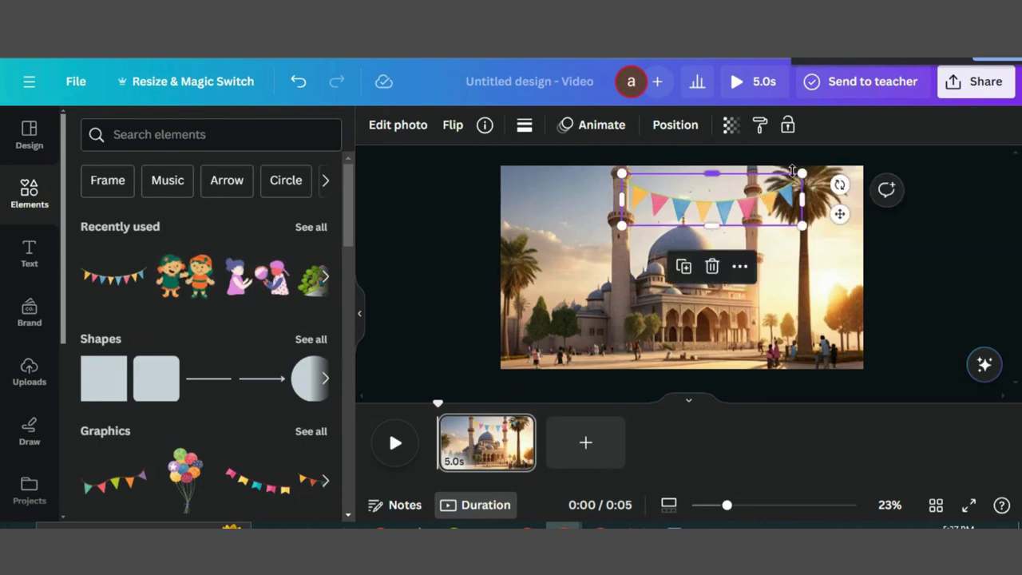
{"action": "left_click_drag", "start_coordinate": [801, 172], "coordinate": [663, 191]}
- Set the transparency of the bunting flags to 58
{"action": "left_click", "coordinate": [730, 126]}
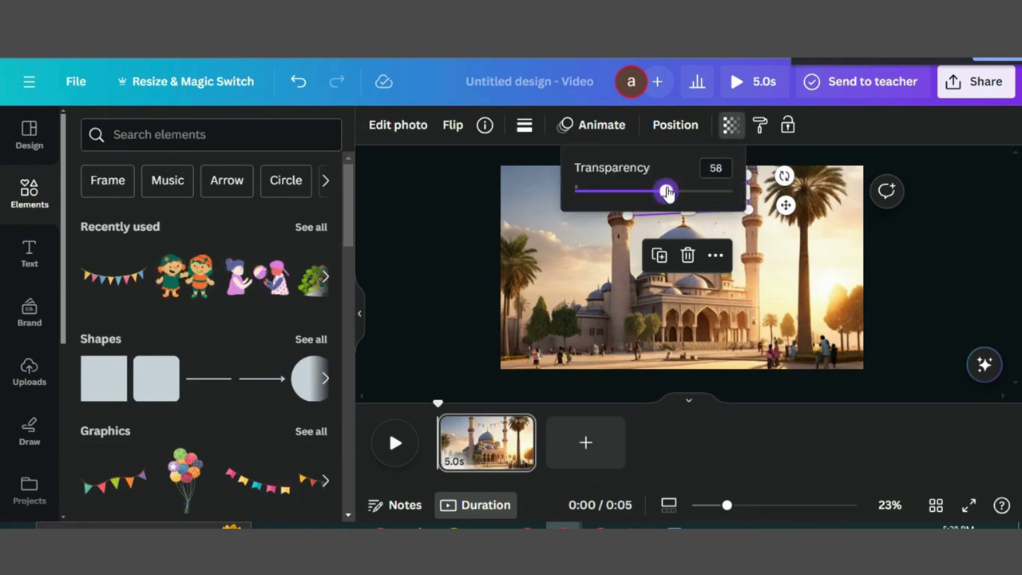
{"action": "left_click", "coordinate": [919, 264]}
{"action": "left_click", "coordinate": [913, 256]}
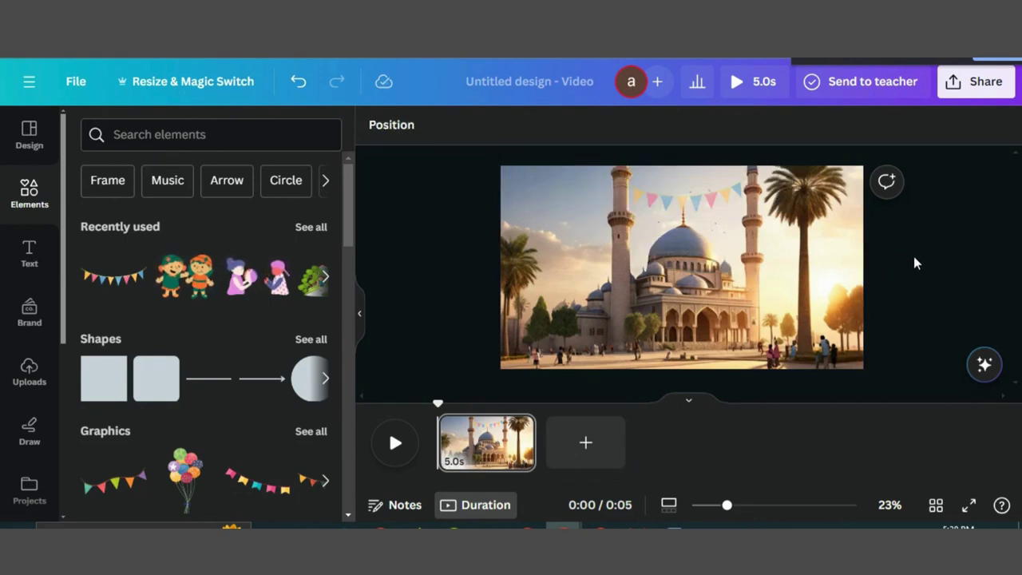
- Duplicate the bunting flags and move the copy between the mosque's right minaret and the tall palm tree
{"action": "left_click", "coordinate": [705, 203]}
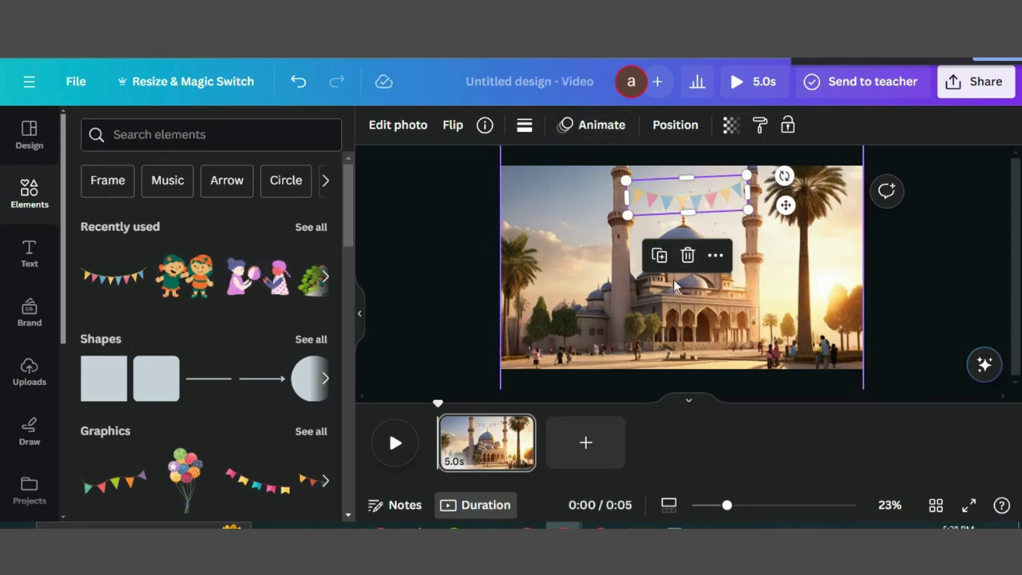
{"action": "left_click", "coordinate": [659, 255]}
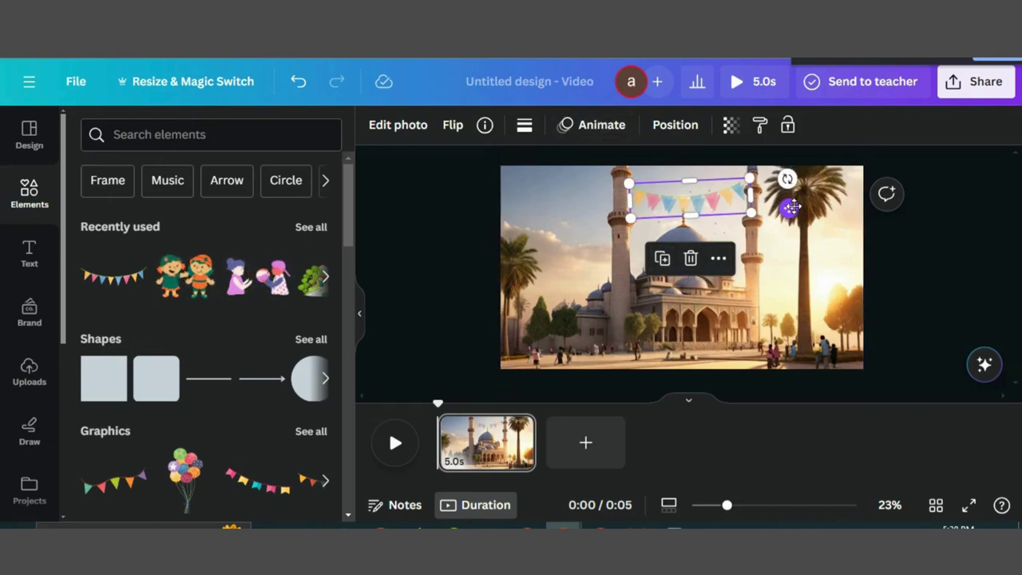
{"action": "left_click_drag", "start_coordinate": [786, 206], "coordinate": [894, 261]}
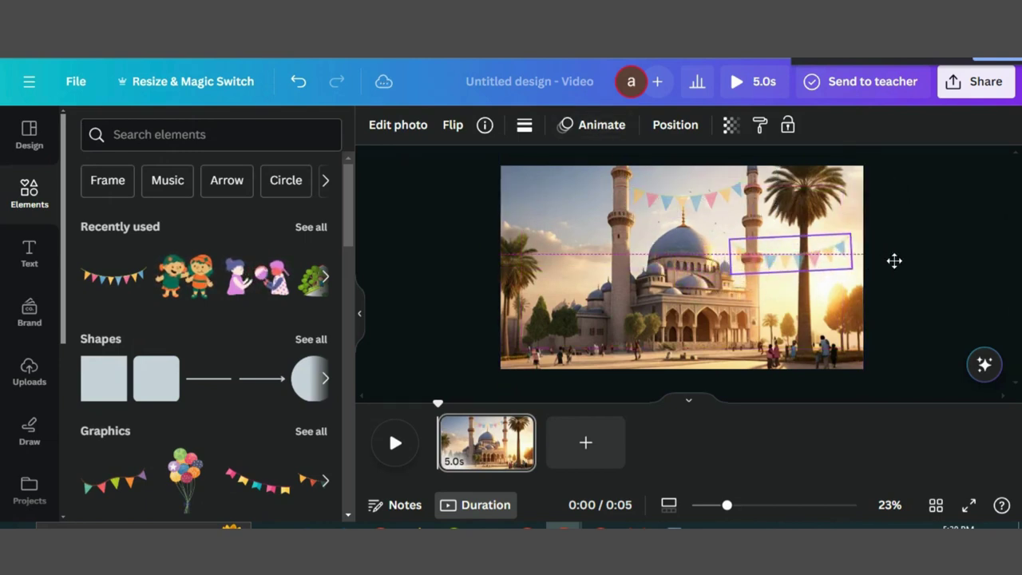
- Search the elements for "kids" and narrow the results to animated graphics
{"action": "left_click", "coordinate": [189, 134]}
{"action": "type", "text": "kids"}
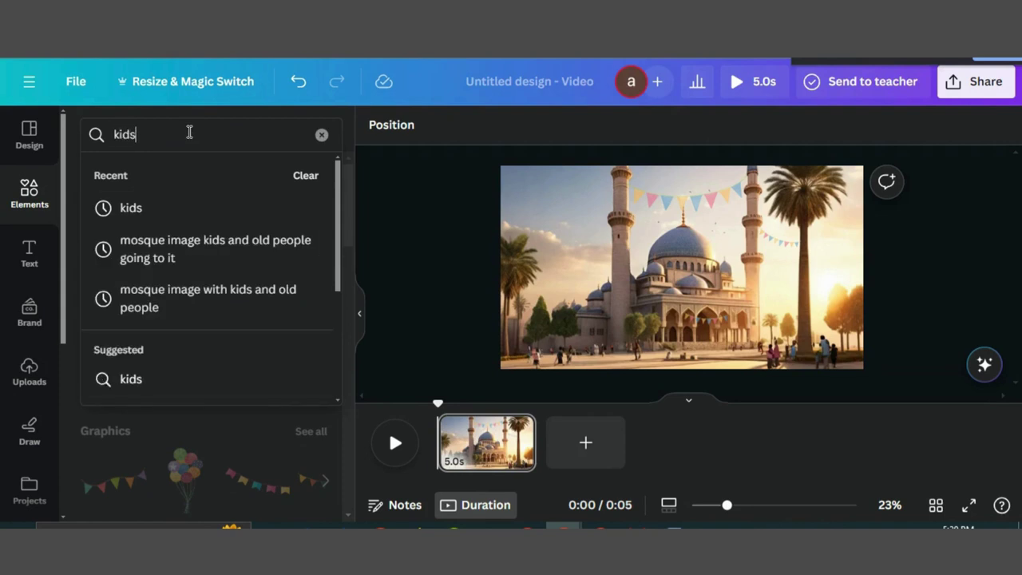
{"action": "left_click", "coordinate": [146, 210]}
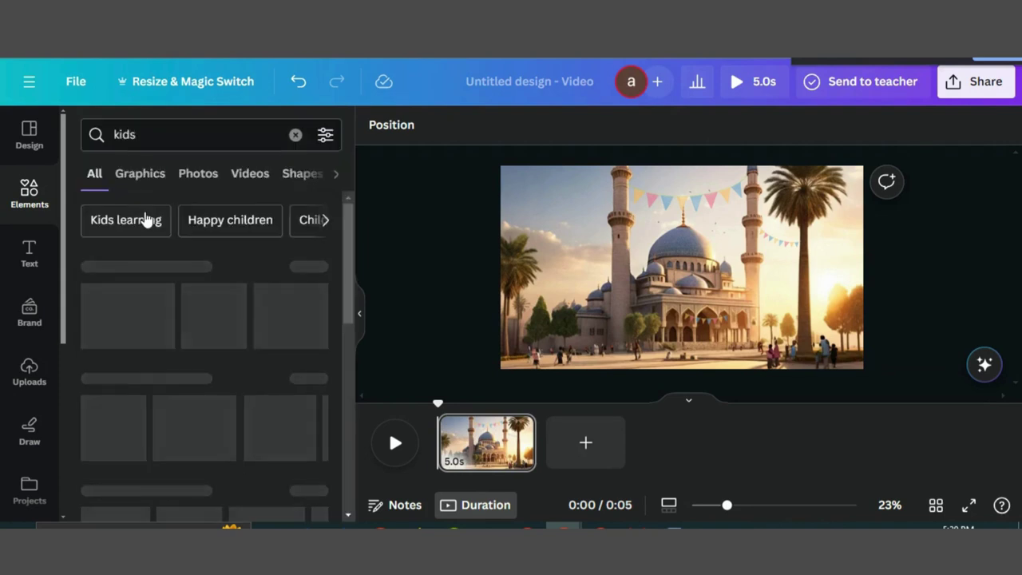
{"action": "left_click", "coordinate": [325, 134]}
{"action": "scroll", "coordinate": [237, 271], "scroll_direction": "down", "scroll_amount": 2}
{"action": "scroll", "coordinate": [216, 275], "scroll_direction": "down", "scroll_amount": 4}
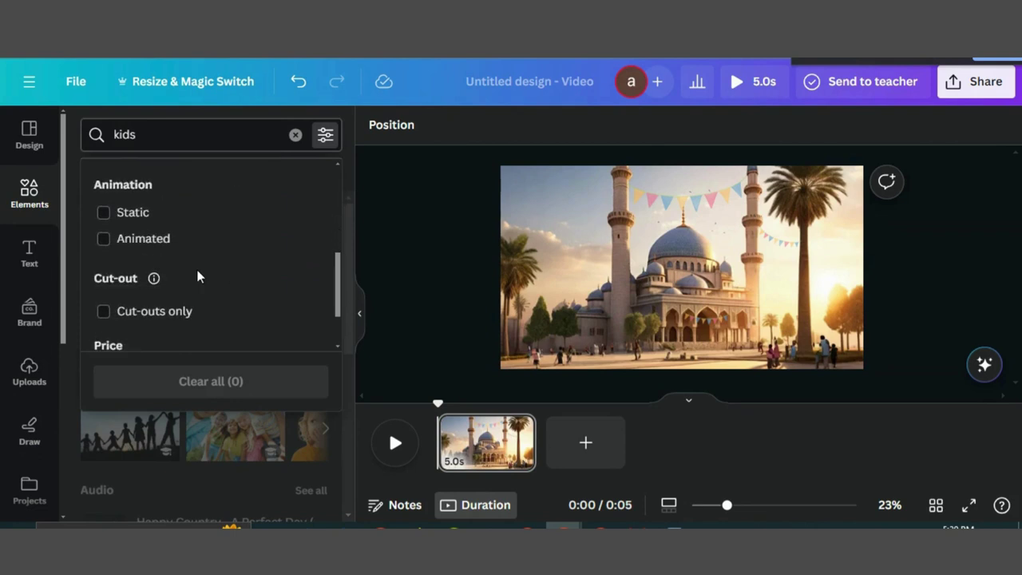
{"action": "left_click", "coordinate": [120, 241]}
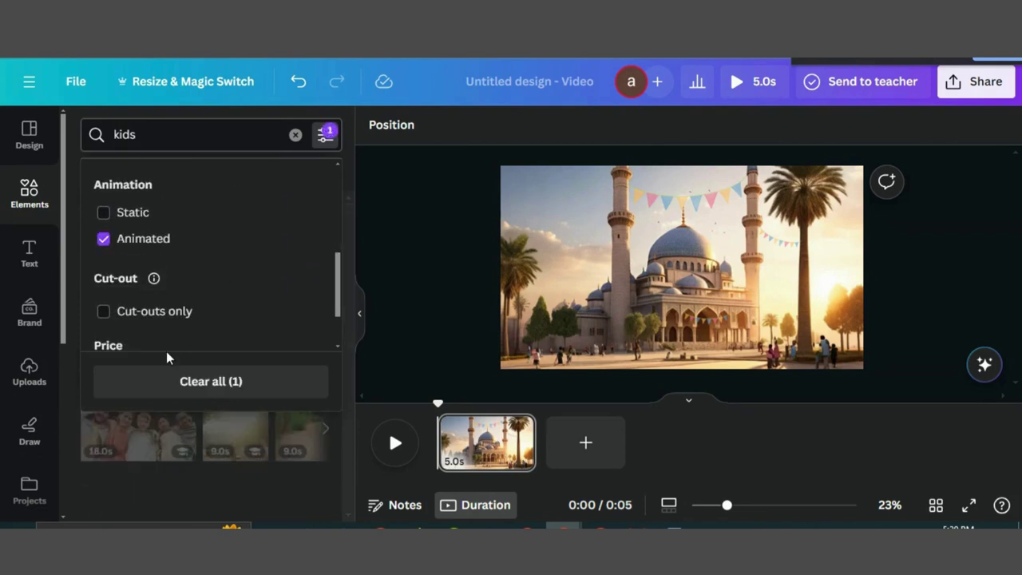
{"action": "left_click", "coordinate": [172, 483]}
{"action": "left_click", "coordinate": [140, 174]}
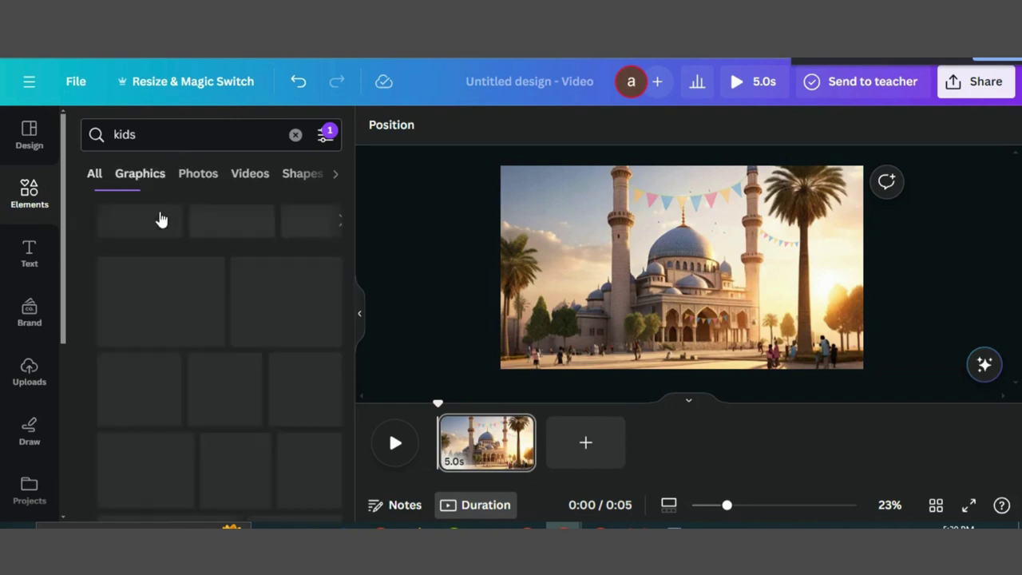
- Add the animated graphic of two children playing with a ball and scale it down to fit the mosque courtyard
{"action": "scroll", "coordinate": [199, 319], "scroll_direction": "down", "scroll_amount": 2}
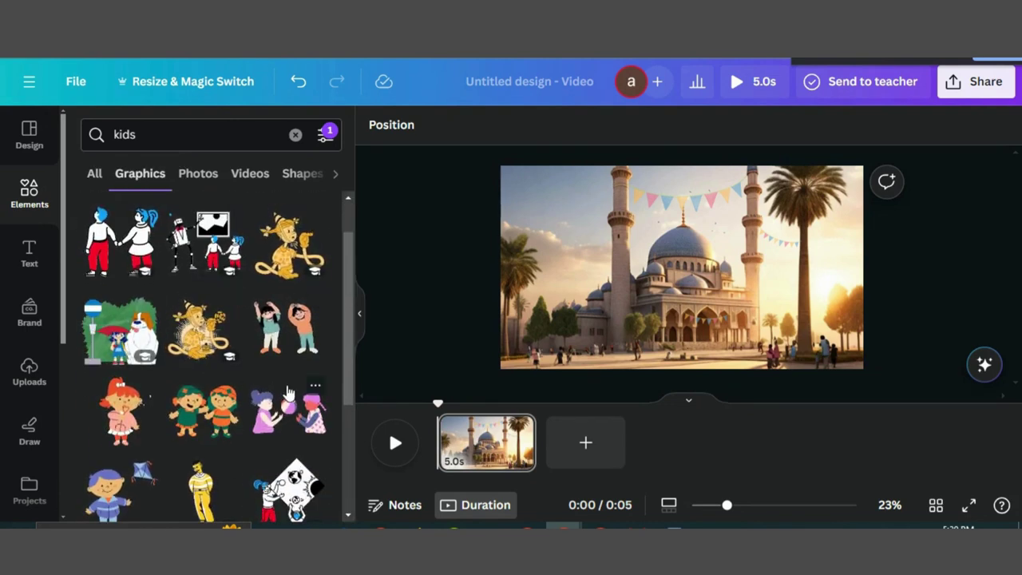
{"action": "left_click", "coordinate": [284, 411]}
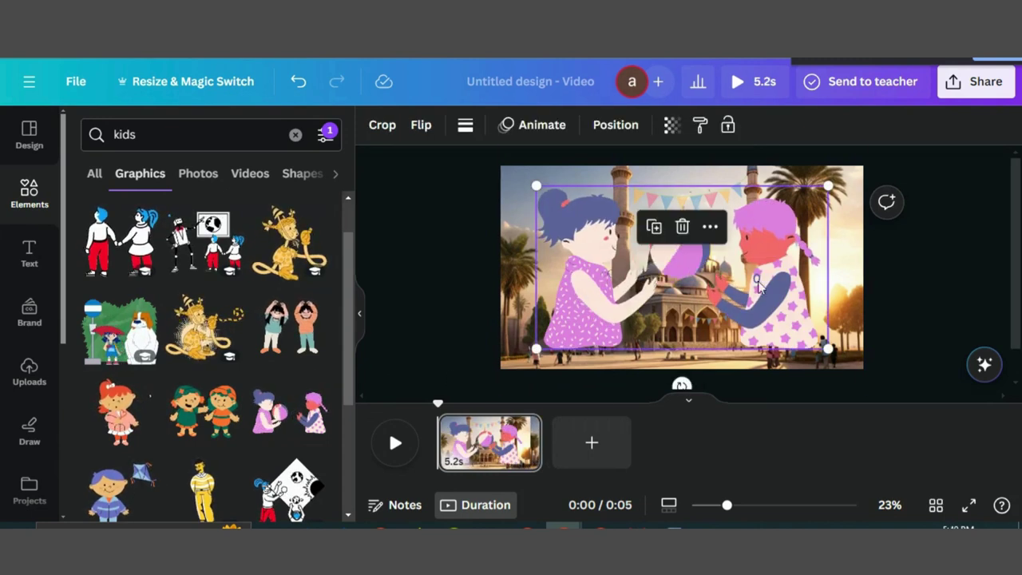
{"action": "left_click_drag", "start_coordinate": [828, 185], "coordinate": [569, 317]}
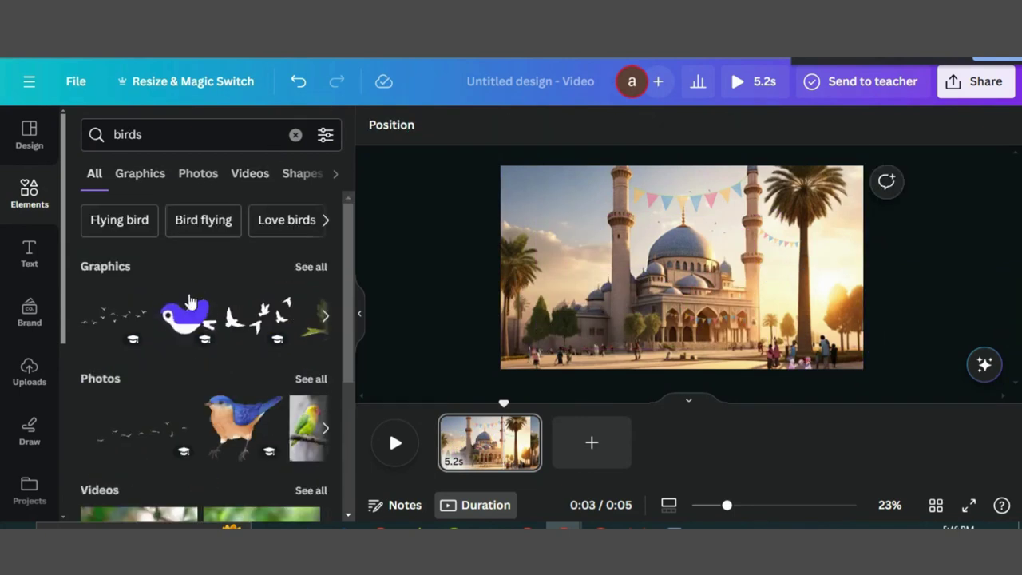
- Filter the "birds" element results to animated items priced Free and Pro, showing only graphics
{"action": "left_click", "coordinate": [324, 134]}
{"action": "scroll", "coordinate": [151, 289], "scroll_direction": "down", "scroll_amount": 5}
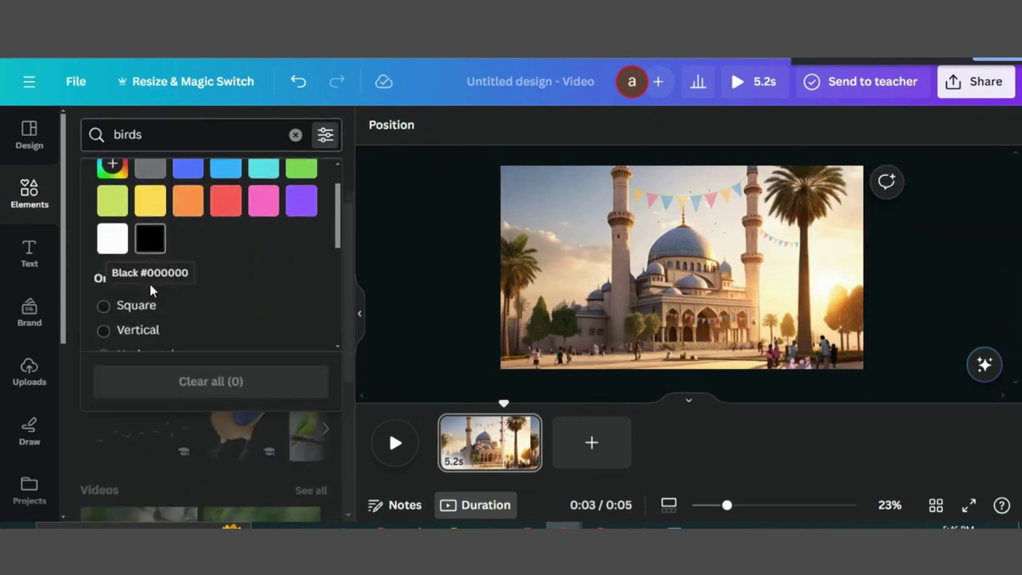
{"action": "scroll", "coordinate": [158, 255], "scroll_direction": "up", "scroll_amount": 2}
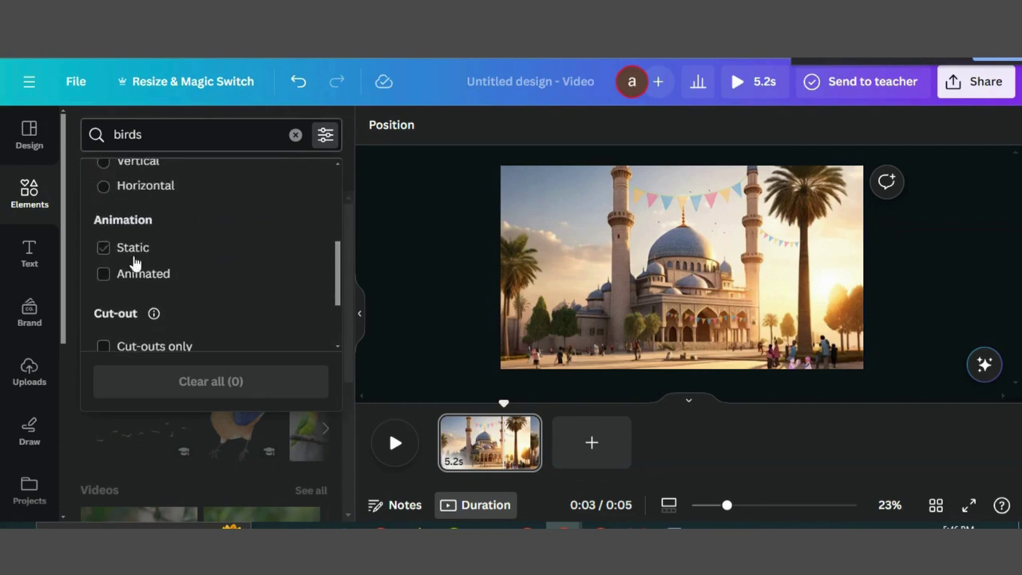
{"action": "left_click", "coordinate": [103, 273]}
{"action": "scroll", "coordinate": [196, 266], "scroll_direction": "down", "scroll_amount": 2}
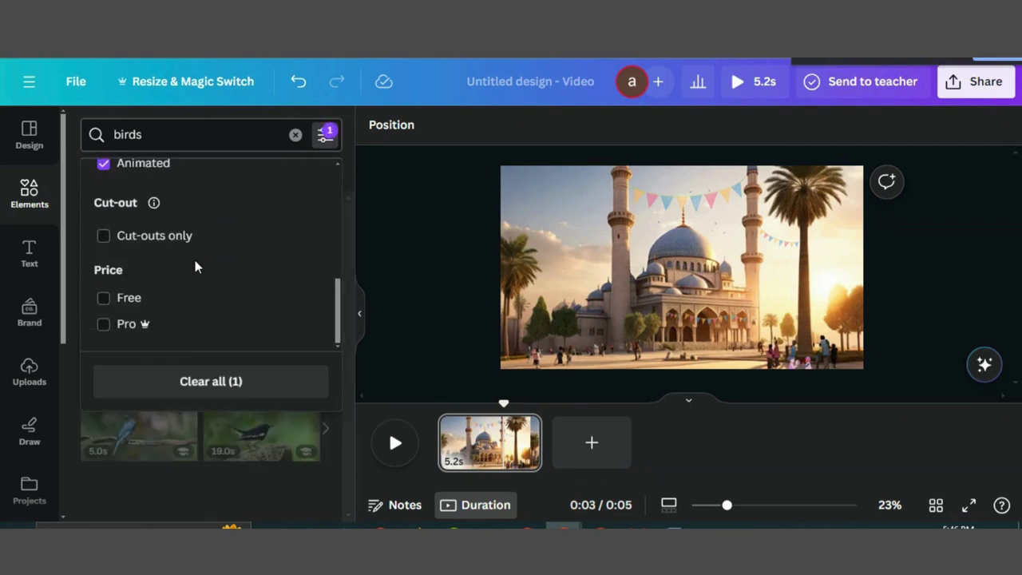
{"action": "left_click", "coordinate": [103, 325]}
{"action": "left_click", "coordinate": [105, 298]}
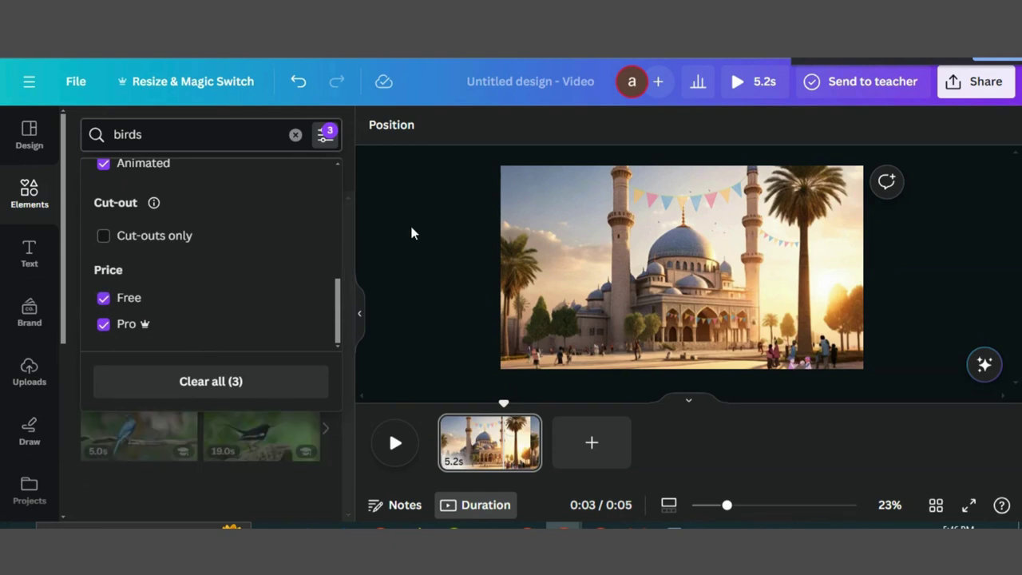
{"action": "key", "text": "Escape"}
{"action": "left_click", "coordinate": [140, 173]}
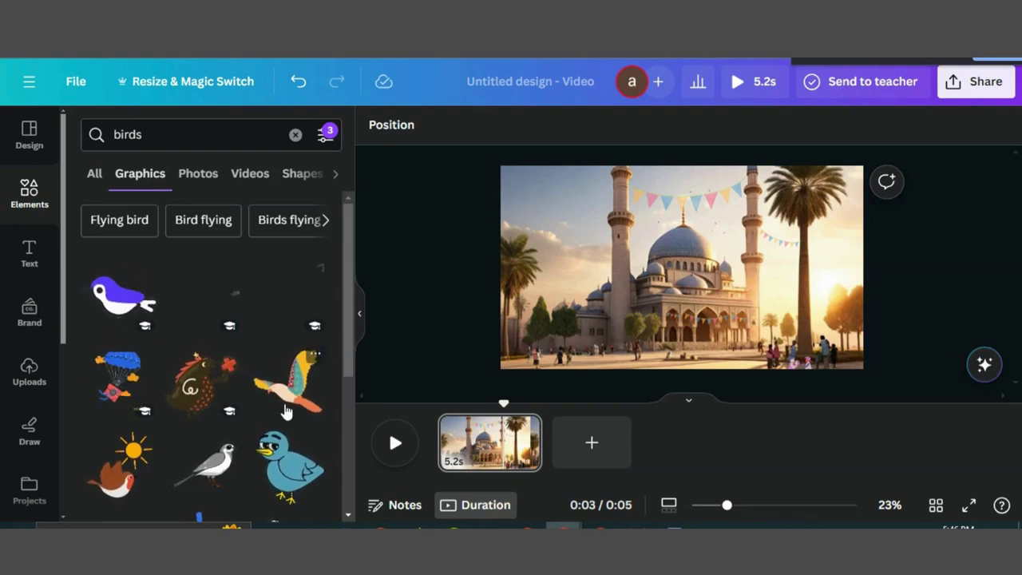
- Add the animated multicoloured flying bird graphic to the mosque scene and resize it
{"action": "left_click", "coordinate": [217, 389]}
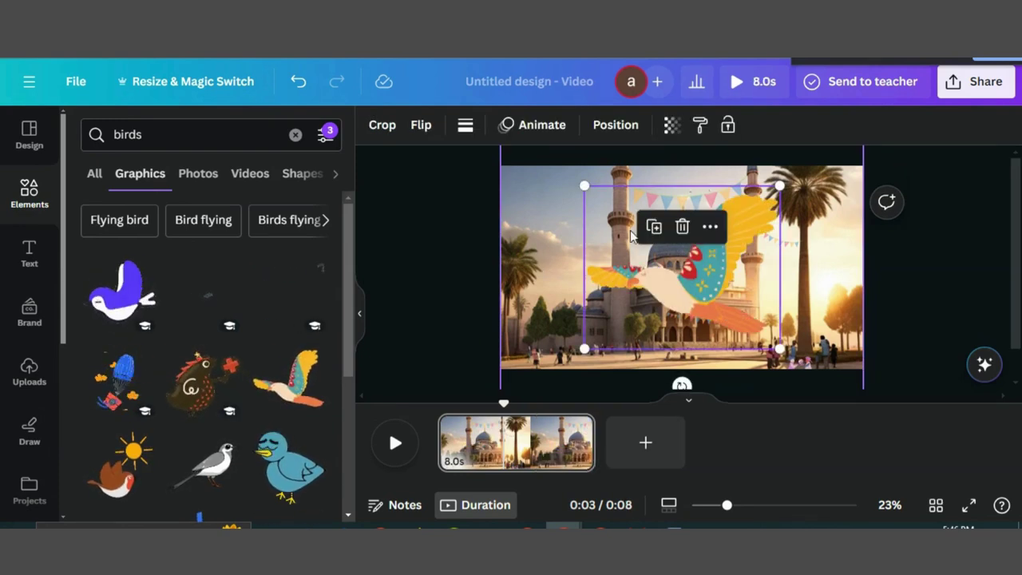
{"action": "left_click_drag", "start_coordinate": [584, 187], "coordinate": [553, 189]}
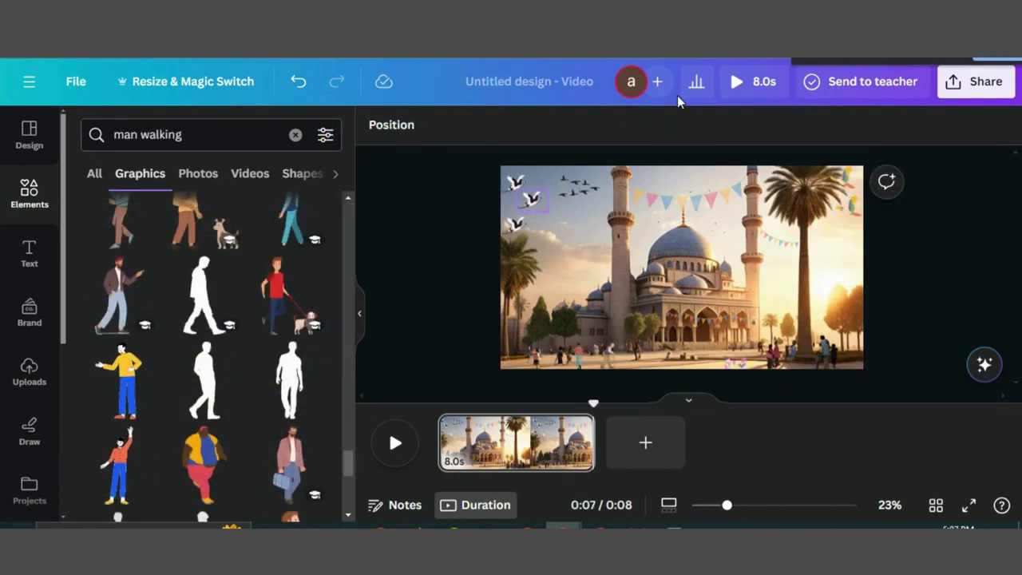
- Examine the layer order of the scene's birds, bunting and children graphics
{"action": "left_click", "coordinate": [533, 199]}
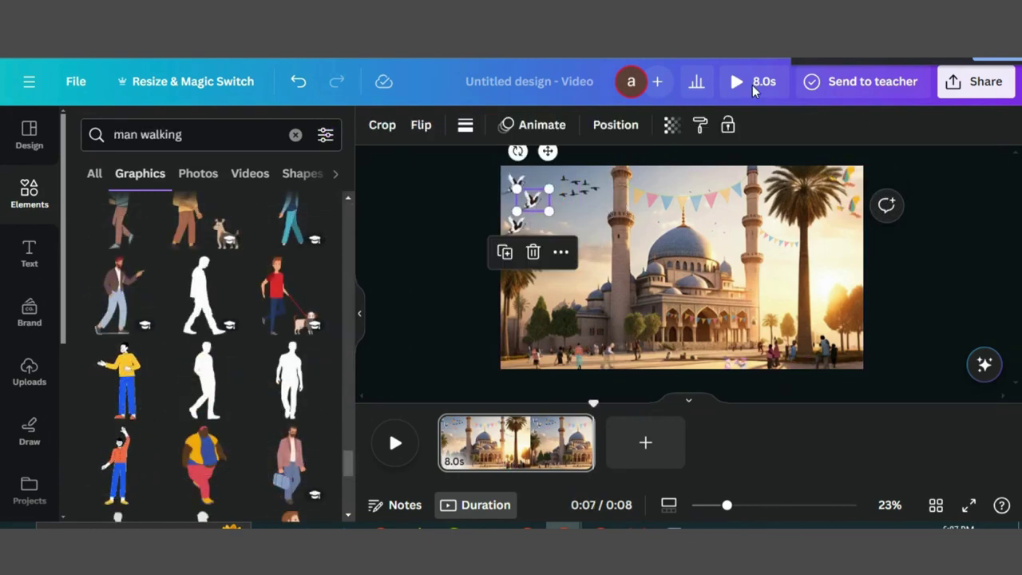
{"action": "left_click", "coordinate": [620, 136]}
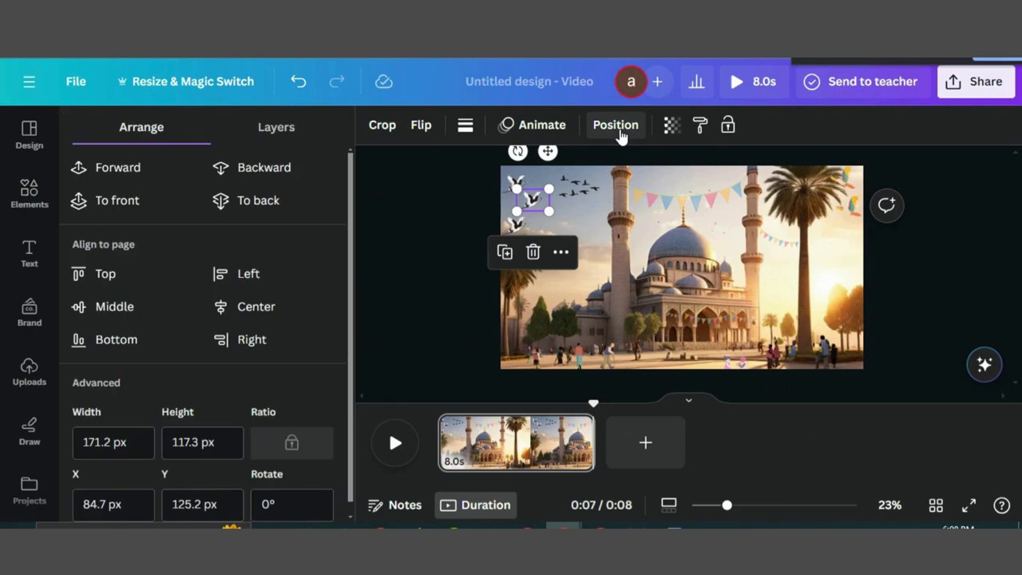
{"action": "left_click", "coordinate": [268, 128]}
{"action": "scroll", "coordinate": [216, 391], "scroll_direction": "down", "scroll_amount": 6}
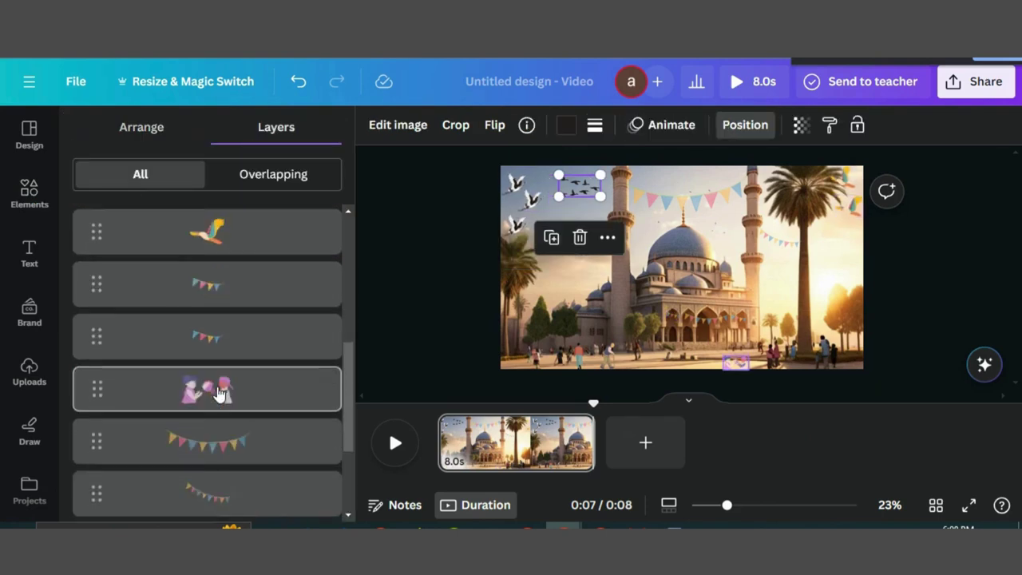
{"action": "left_click", "coordinate": [467, 291]}
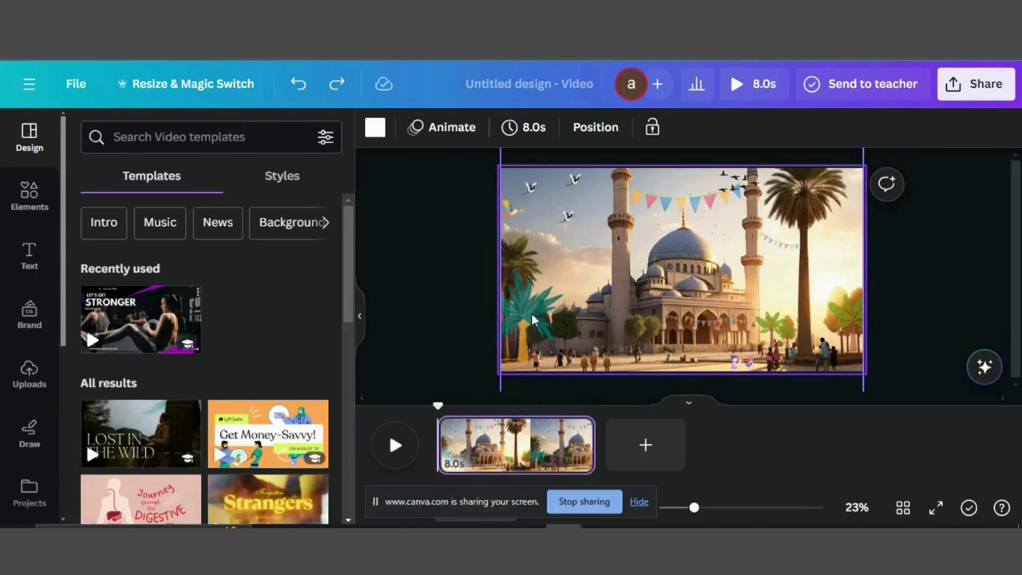
- Search the elements for "trees"
{"action": "left_click", "coordinate": [528, 339]}
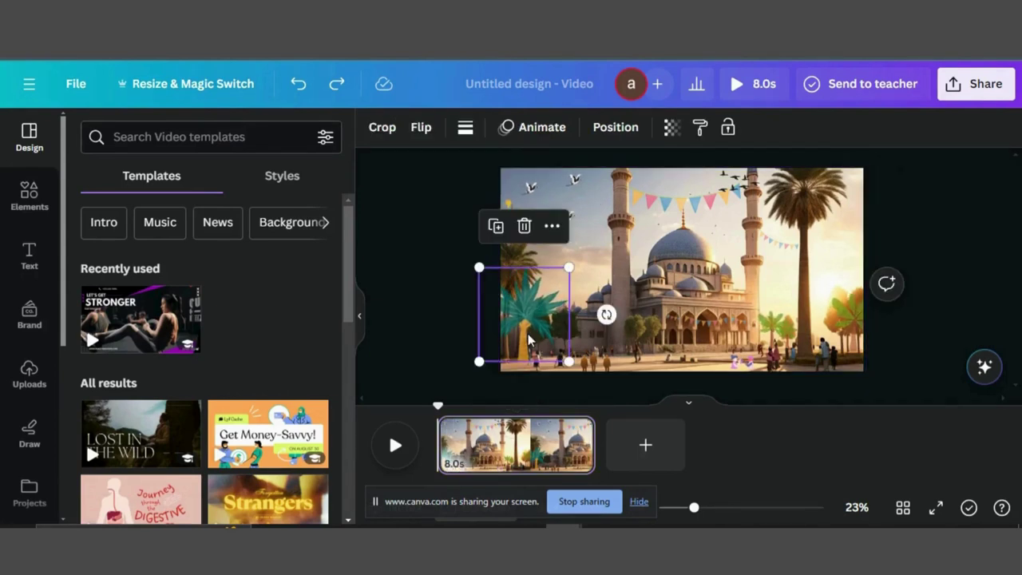
{"action": "left_click", "coordinate": [212, 135]}
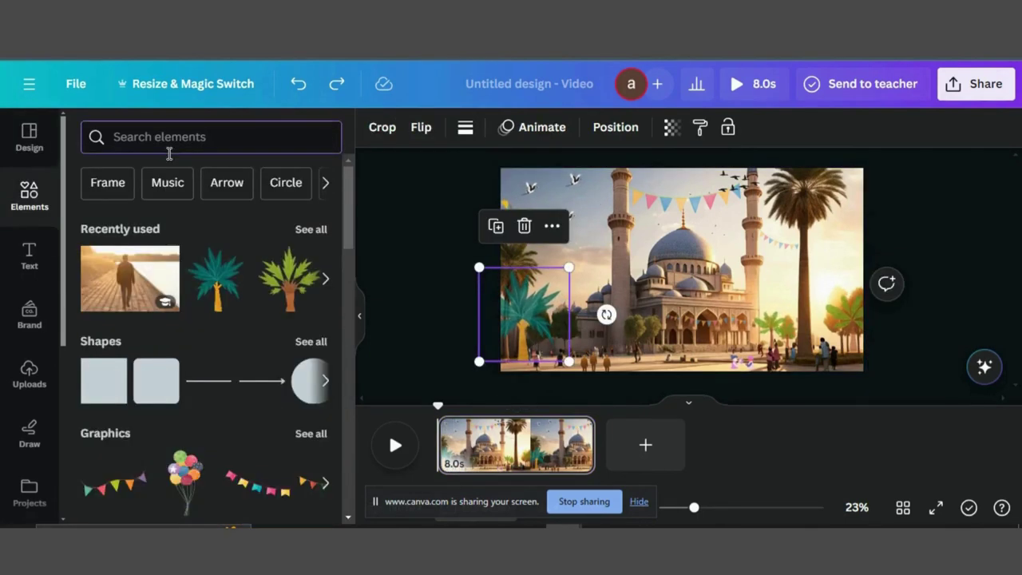
{"action": "type", "text": "tree"}
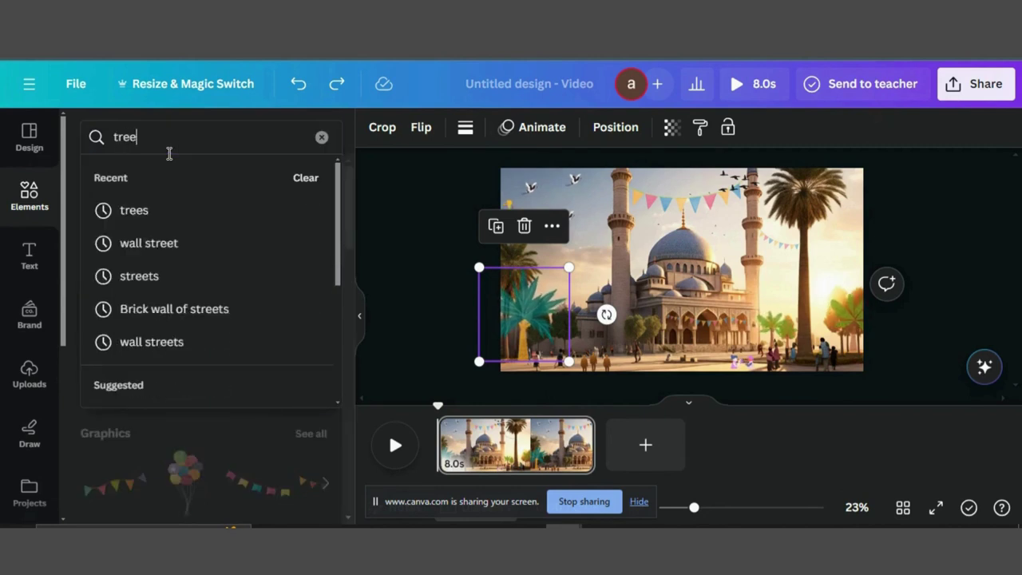
{"action": "type", "text": "s"}
{"action": "key", "text": "Return"}
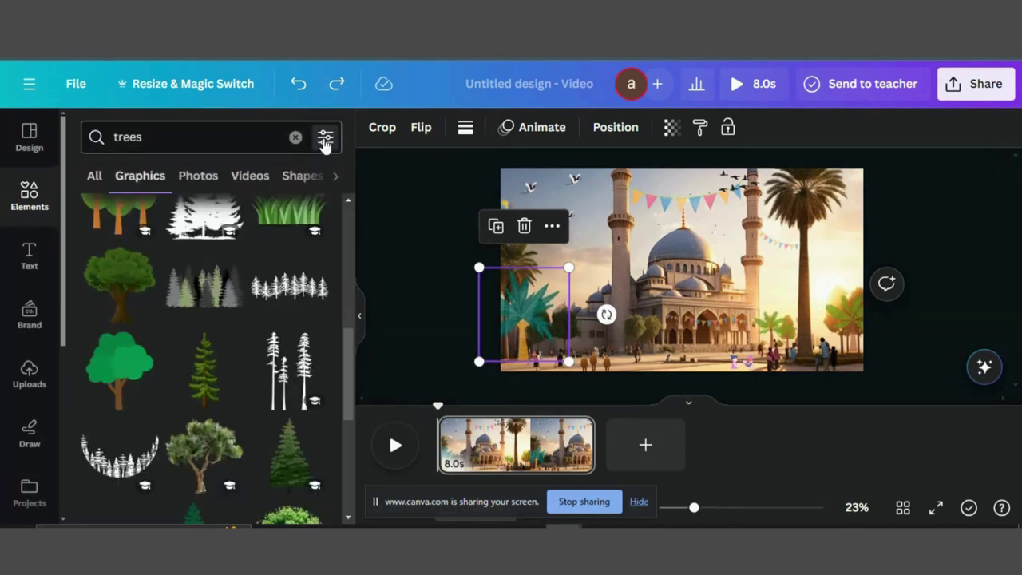
- Filter the "trees" results to animated items priced Free and Pro, and browse the tree graphics
{"action": "left_click", "coordinate": [325, 139]}
{"action": "scroll", "coordinate": [232, 298], "scroll_direction": "down", "scroll_amount": 4}
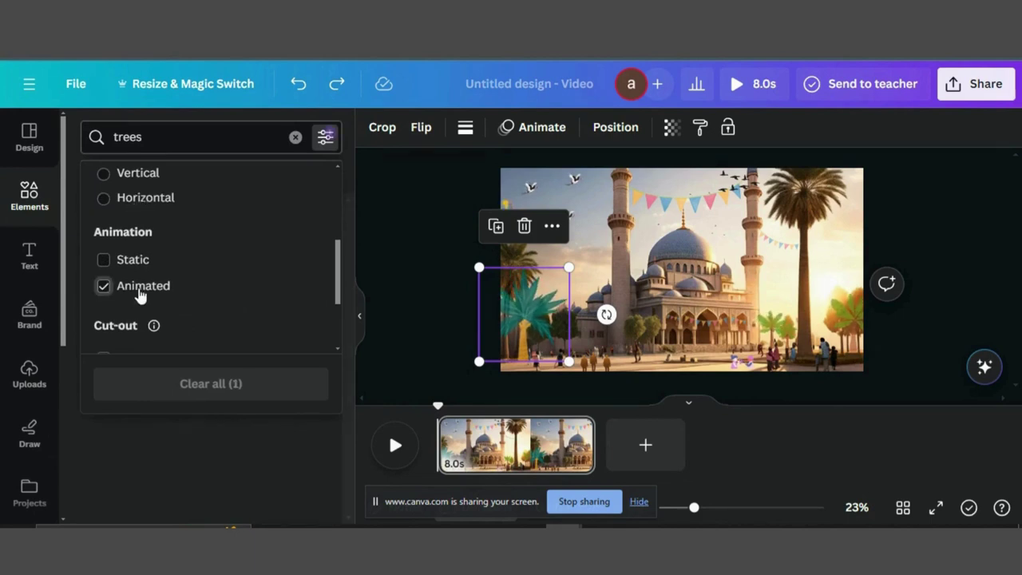
{"action": "left_click", "coordinate": [136, 289]}
{"action": "scroll", "coordinate": [167, 292], "scroll_direction": "down", "scroll_amount": 3}
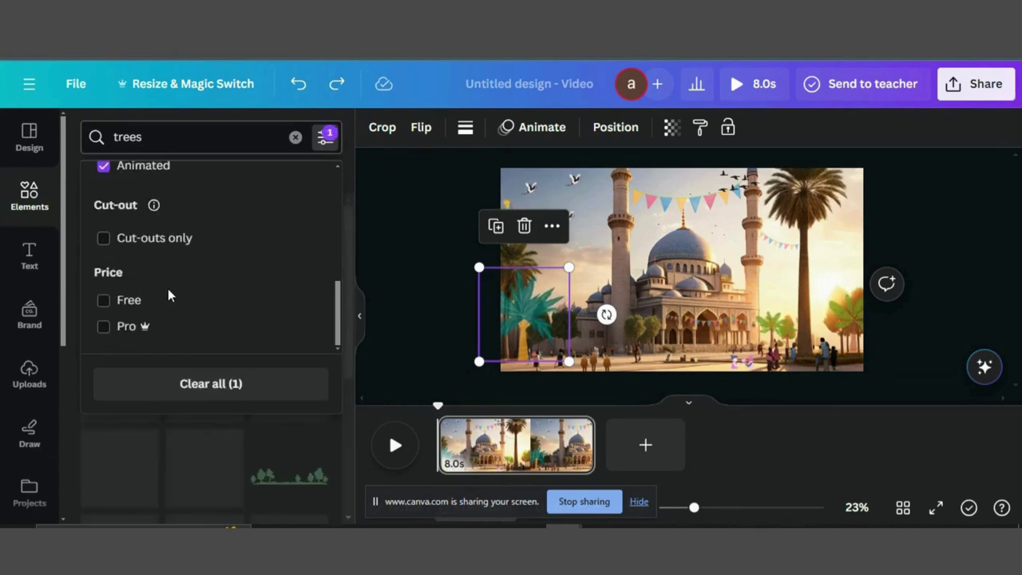
{"action": "left_click", "coordinate": [106, 301]}
{"action": "left_click", "coordinate": [106, 327]}
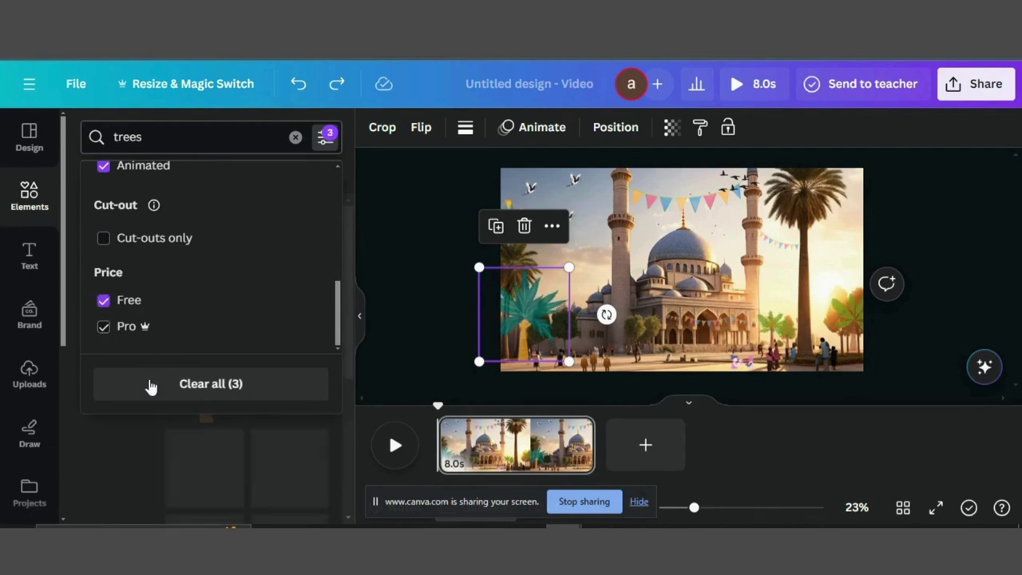
{"action": "left_click", "coordinate": [295, 448]}
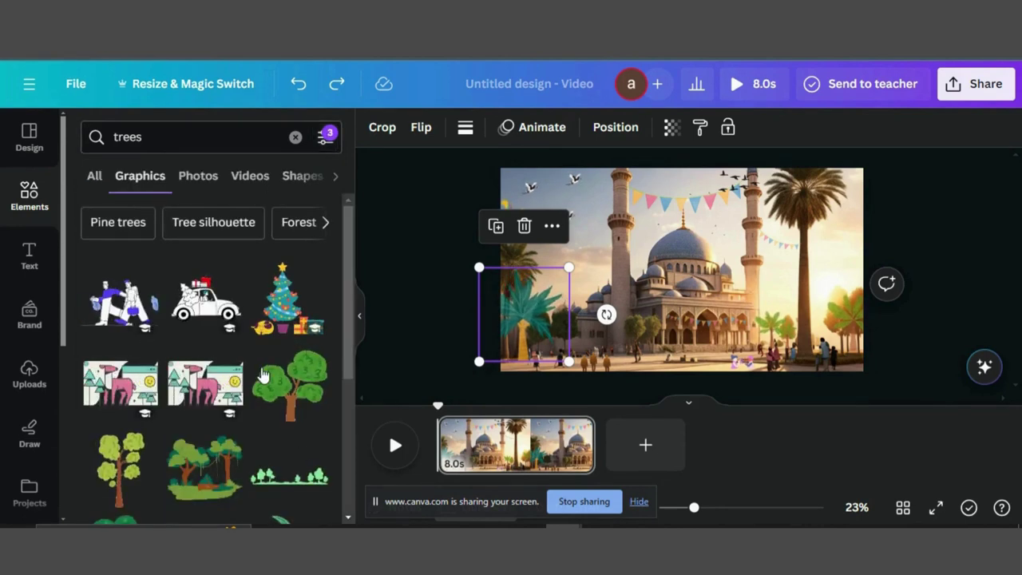
{"action": "scroll", "coordinate": [263, 375], "scroll_direction": "down", "scroll_amount": 10}
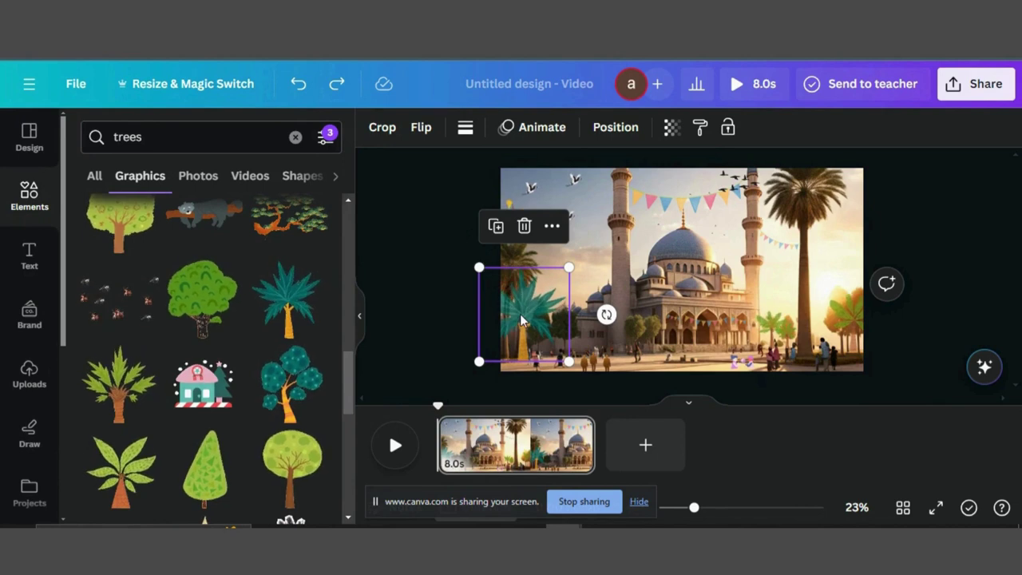
{"action": "left_click", "coordinate": [417, 265]}
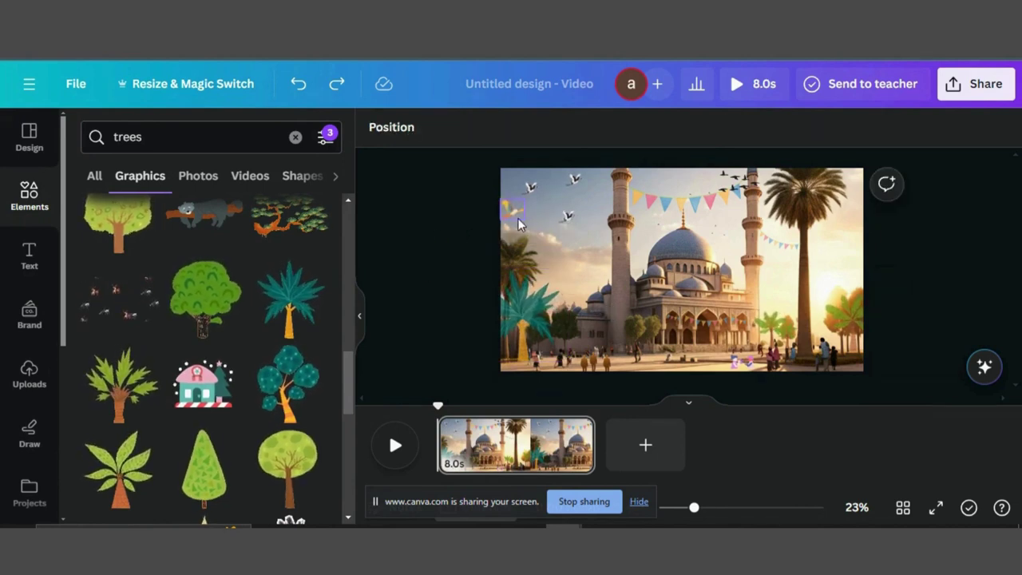
- Create custom animation paths that move the upper and lower white birds rightward towards the mosque's left minaret
{"action": "left_click", "coordinate": [574, 179]}
{"action": "left_click", "coordinate": [533, 128]}
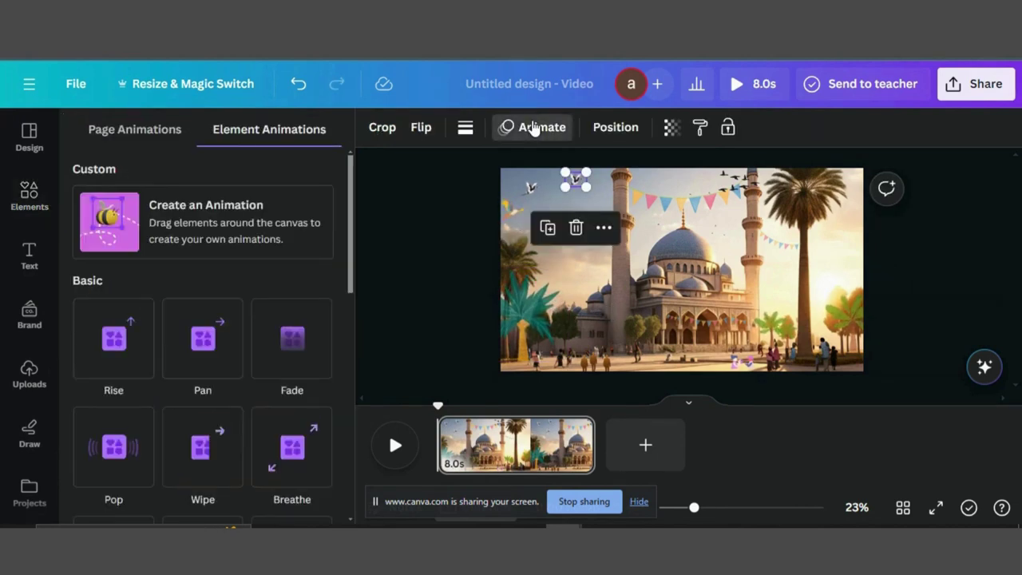
{"action": "left_click", "coordinate": [279, 223]}
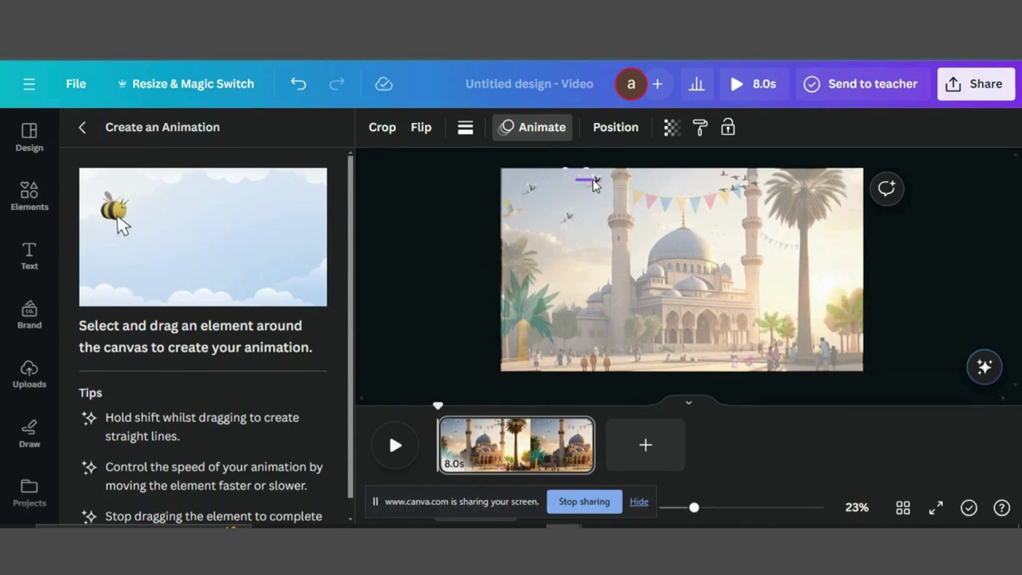
{"action": "mouse_move", "coordinate": [604, 178]}
{"action": "left_mouse_down"}
{"action": "mouse_move", "coordinate": [574, 221]}
{"action": "mouse_move", "coordinate": [604, 221]}
{"action": "left_mouse_up"}
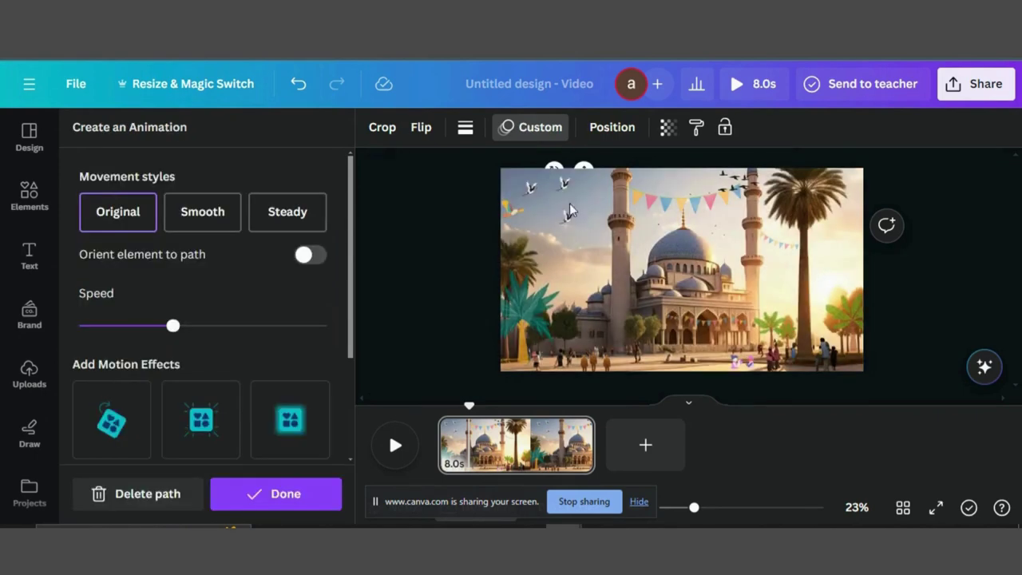
- Replace the upper white bird's animation path with a short horizontal path to the right and apply the Smooth movement style
{"action": "left_click", "coordinate": [148, 493]}
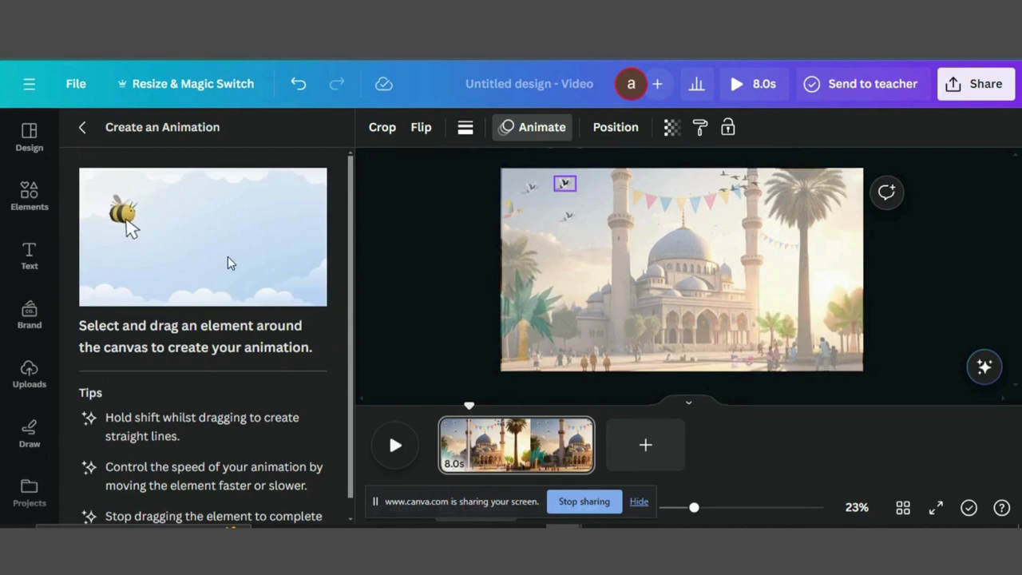
{"action": "scroll", "coordinate": [228, 257], "scroll_direction": "down", "scroll_amount": 1}
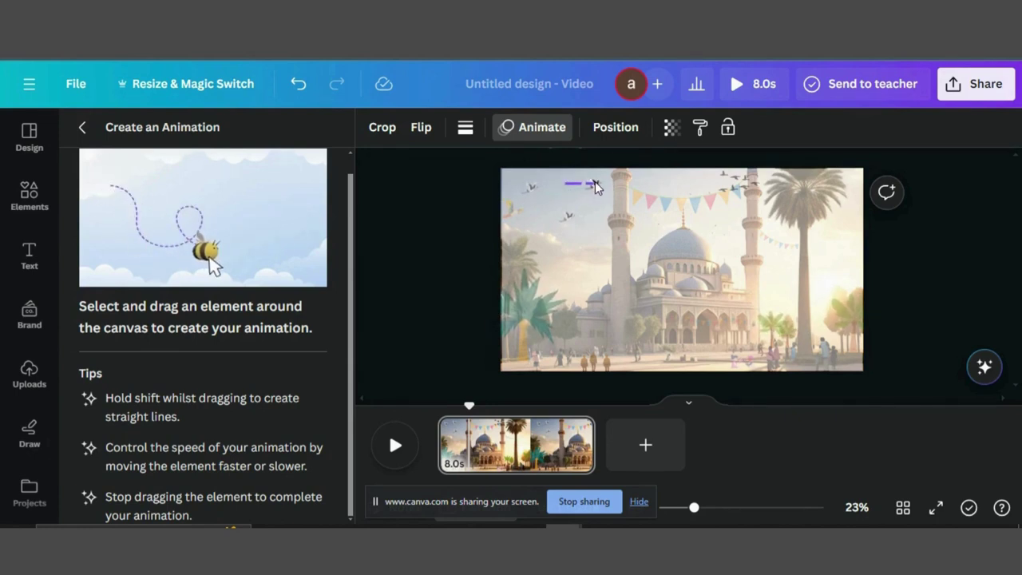
{"action": "left_click_drag", "start_coordinate": [596, 185], "coordinate": [602, 183]}
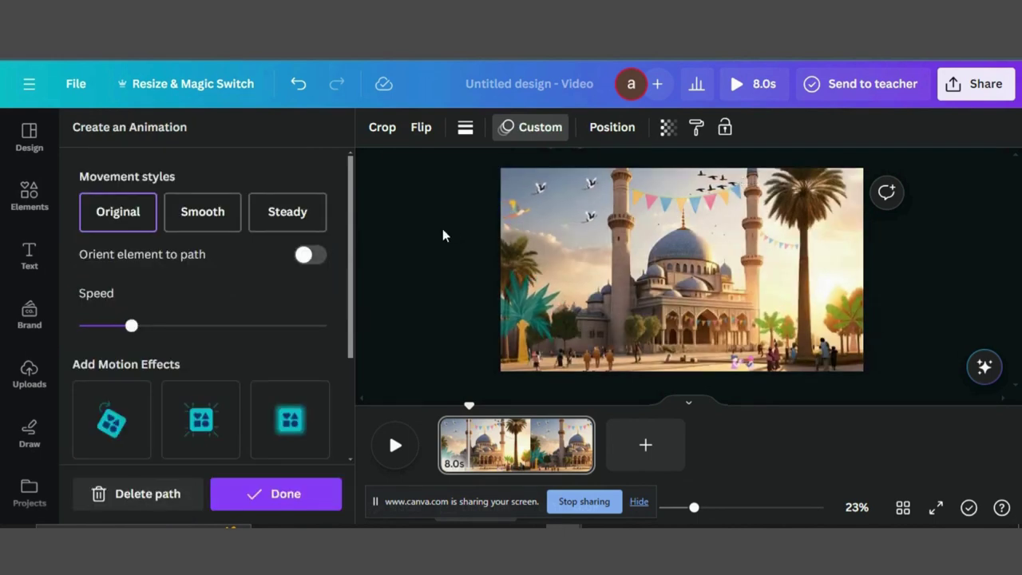
{"action": "left_click", "coordinate": [605, 192]}
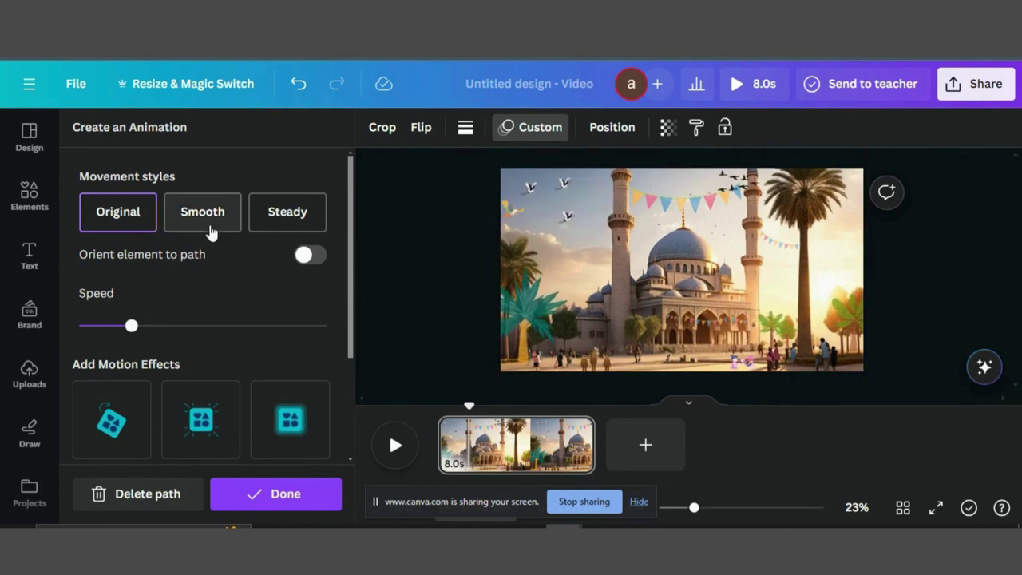
{"action": "left_click", "coordinate": [211, 227]}
{"action": "left_click", "coordinate": [281, 497]}
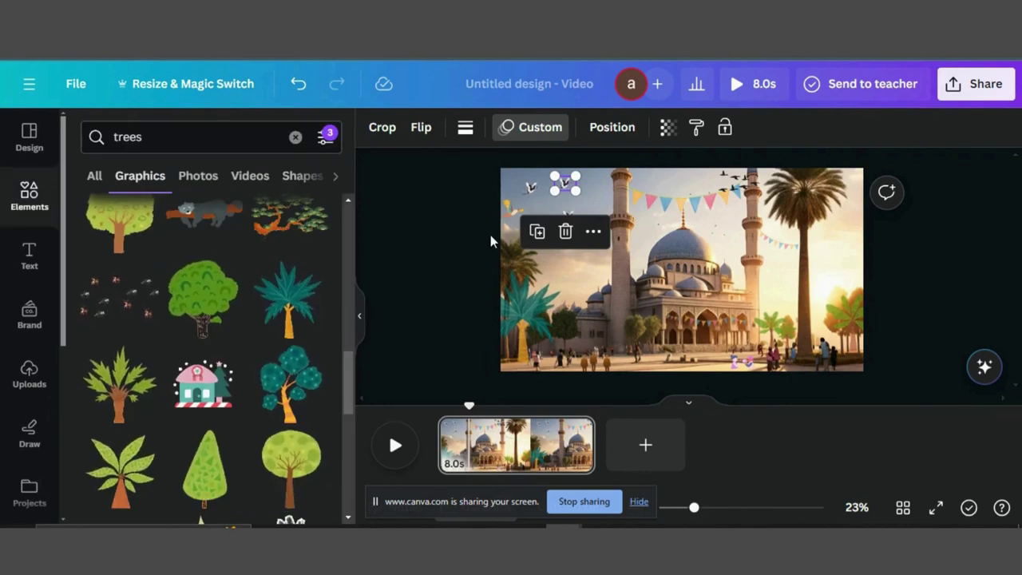
- Set the lower white bird's custom animation to the Smooth movement style
{"action": "left_click", "coordinate": [497, 218]}
{"action": "left_click", "coordinate": [568, 216]}
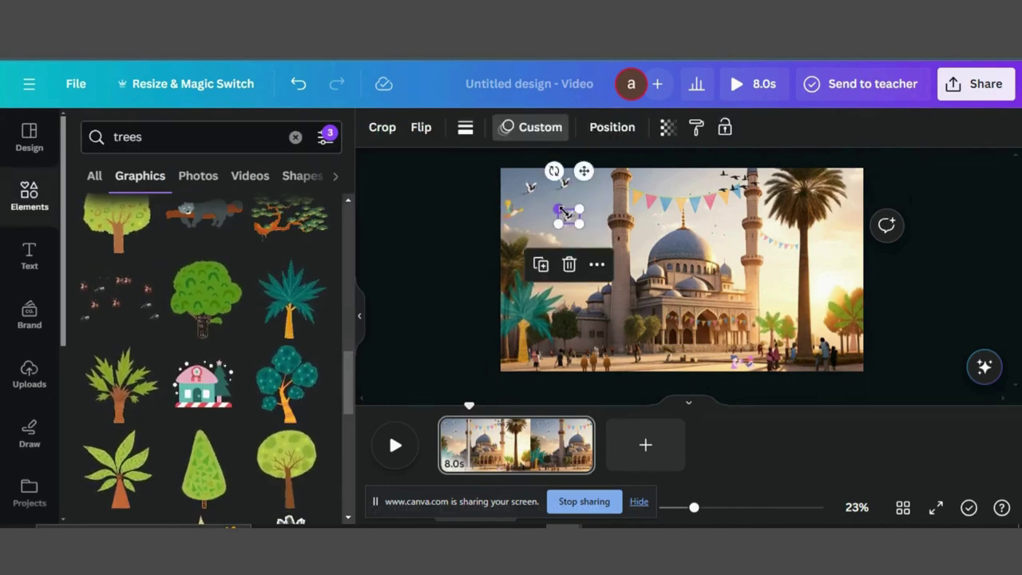
{"action": "left_click", "coordinate": [533, 127]}
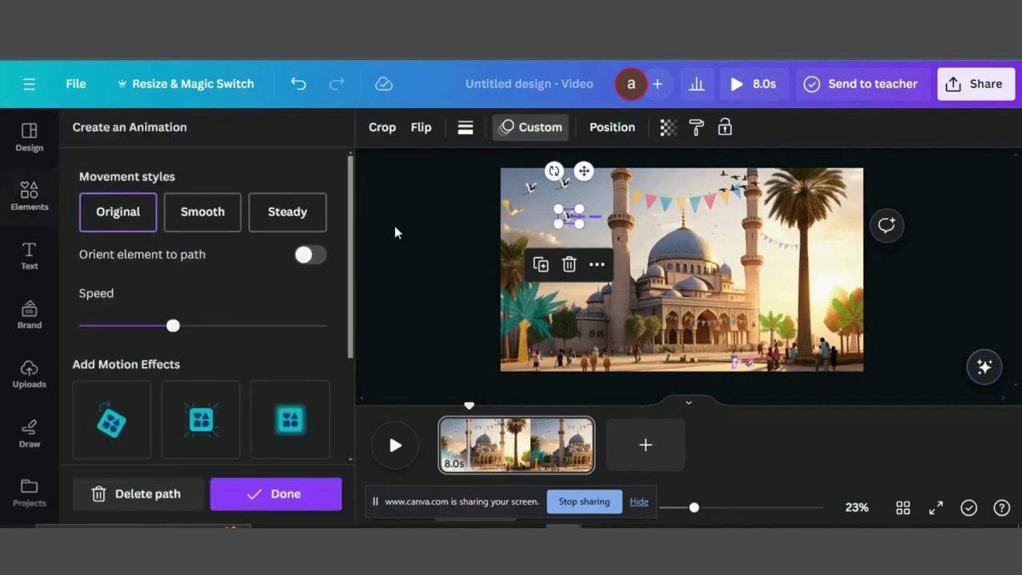
{"action": "left_click", "coordinate": [276, 214]}
{"action": "left_click", "coordinate": [202, 214]}
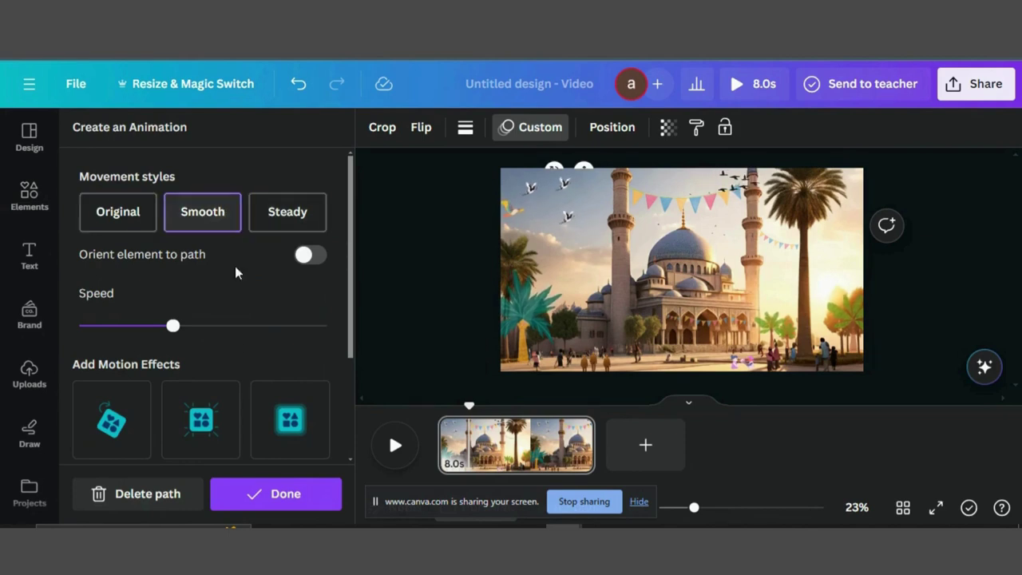
{"action": "left_click", "coordinate": [252, 501]}
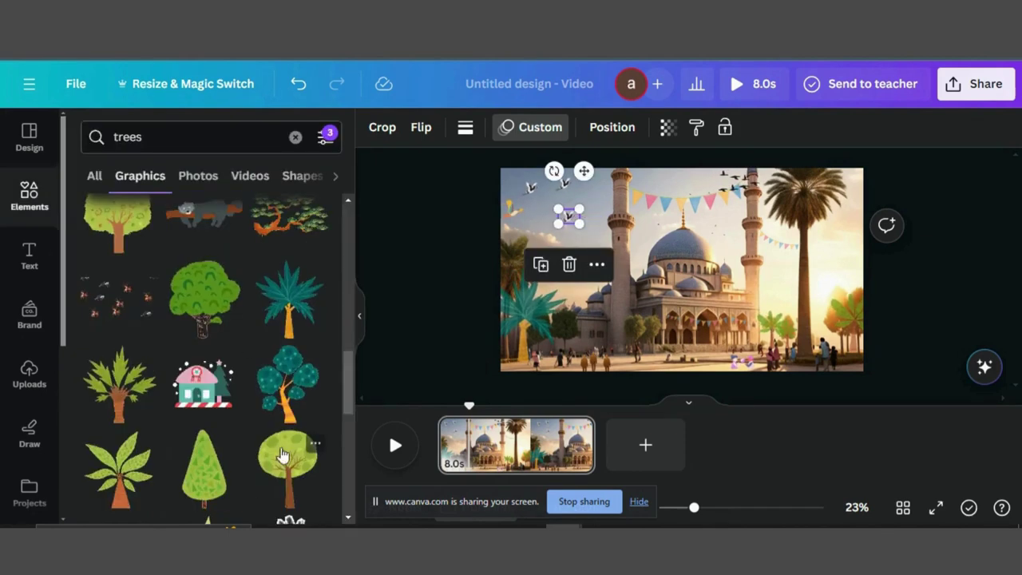
{"action": "left_click", "coordinate": [431, 255]}
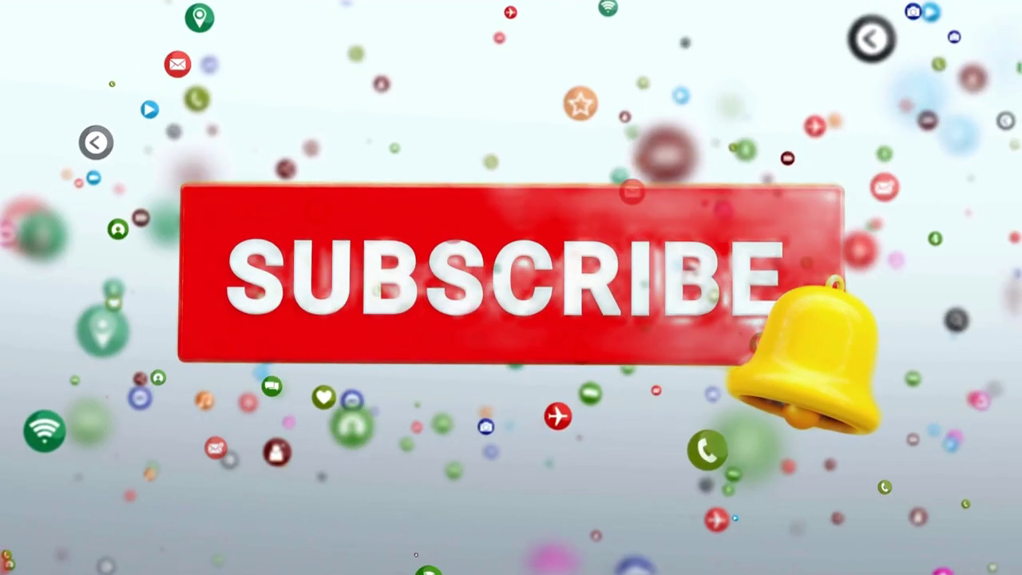